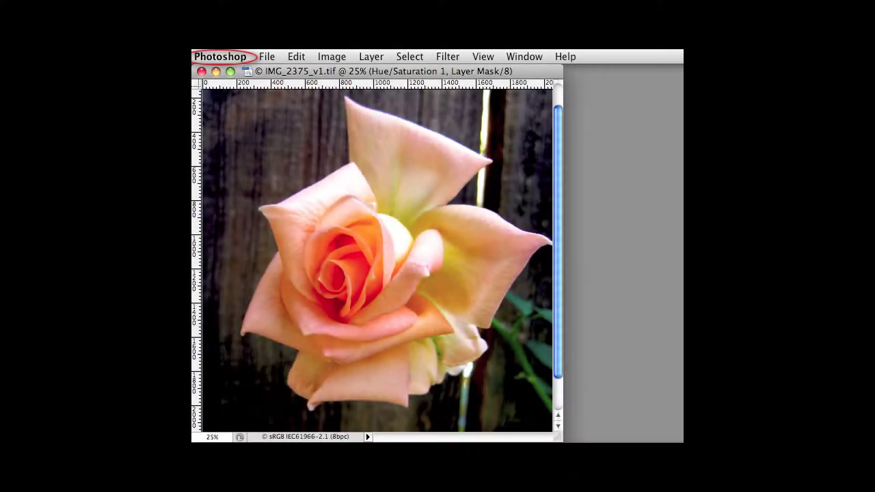
Inspect the rose photo's File Info, scrolling through its IPTC fields and Canon camera data.
key(Return)
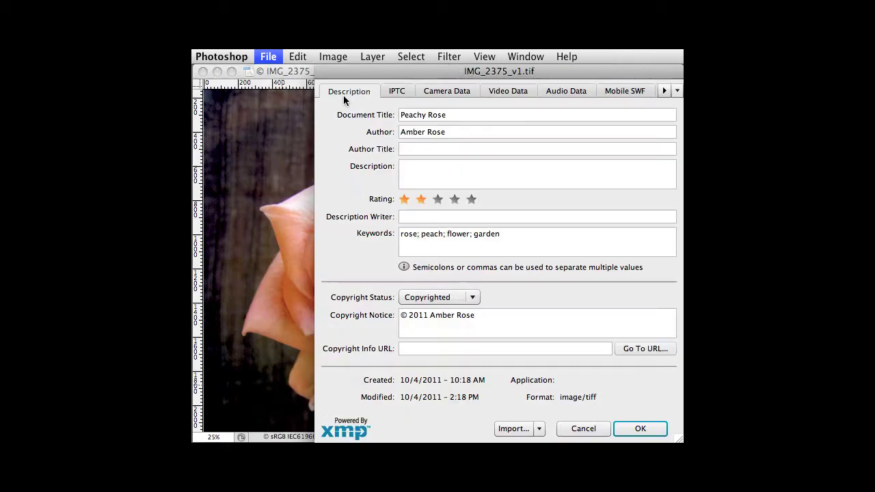
click(394, 91)
drag(680, 130, 677, 326)
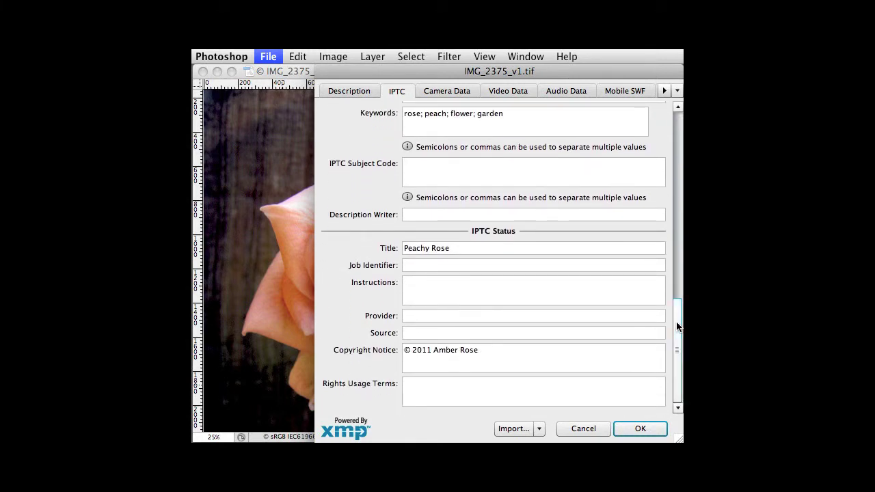
click(450, 91)
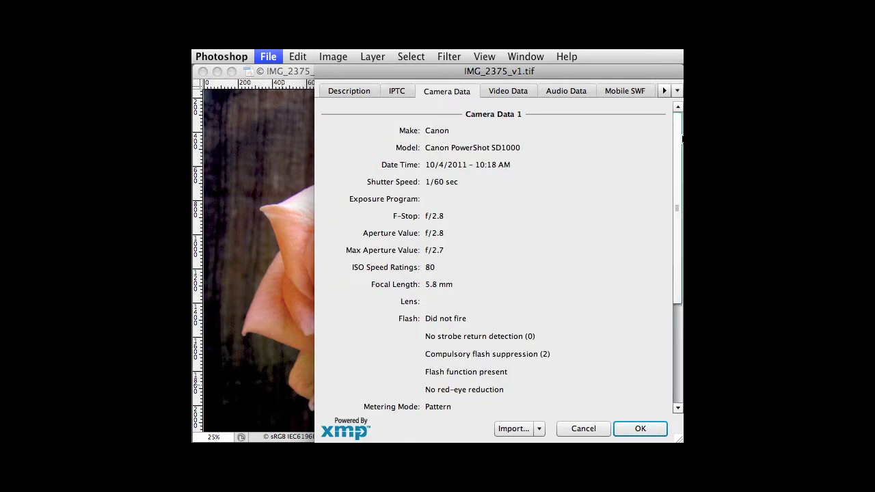
drag(678, 140, 677, 214)
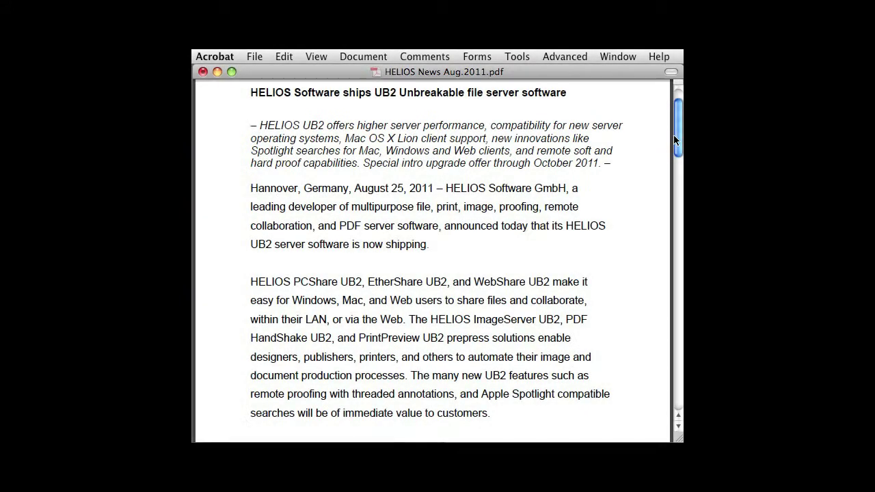
Show the Acrobat PDF's document properties and its additional XMP metadata.
click(256, 59)
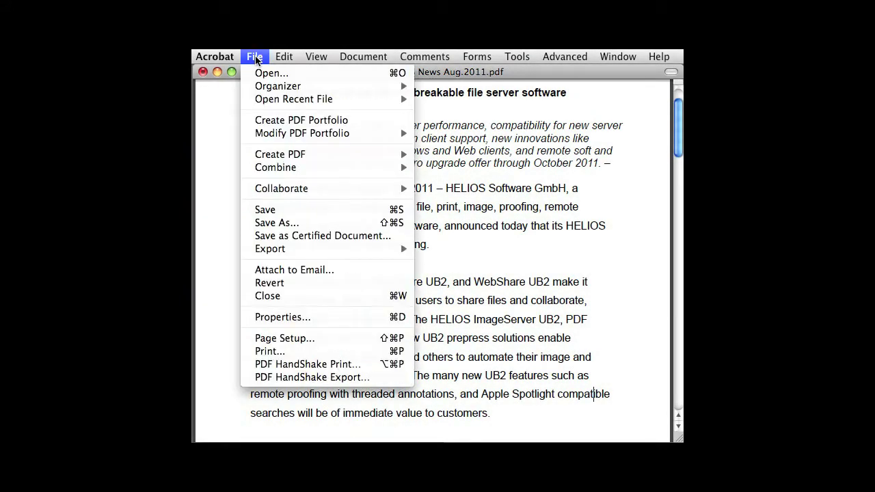
click(282, 318)
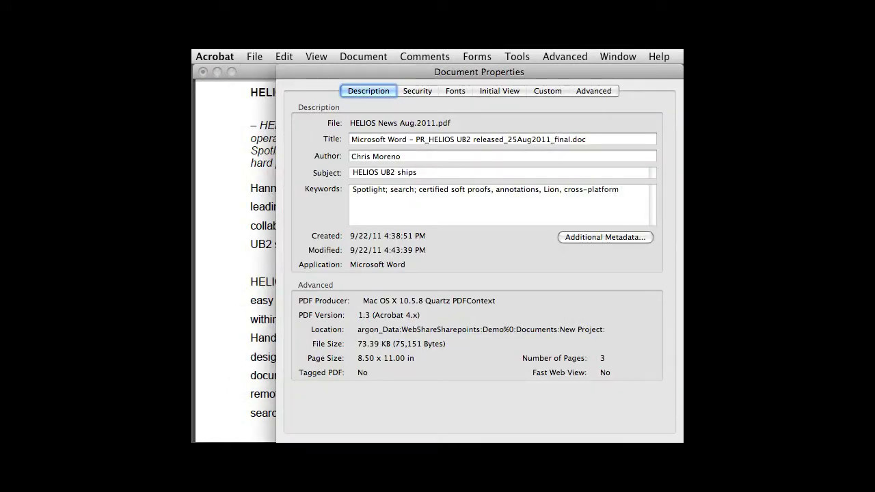
click(638, 237)
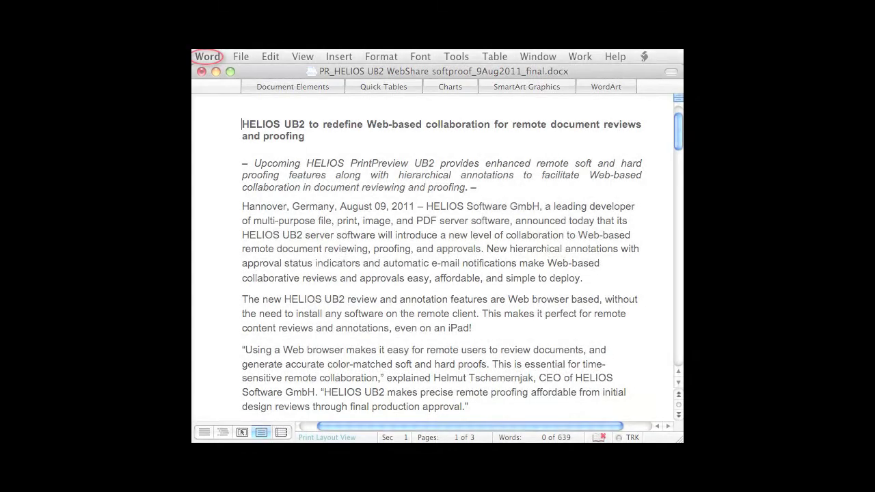
Show the Word document's summary properties via File > Properties.
click(240, 56)
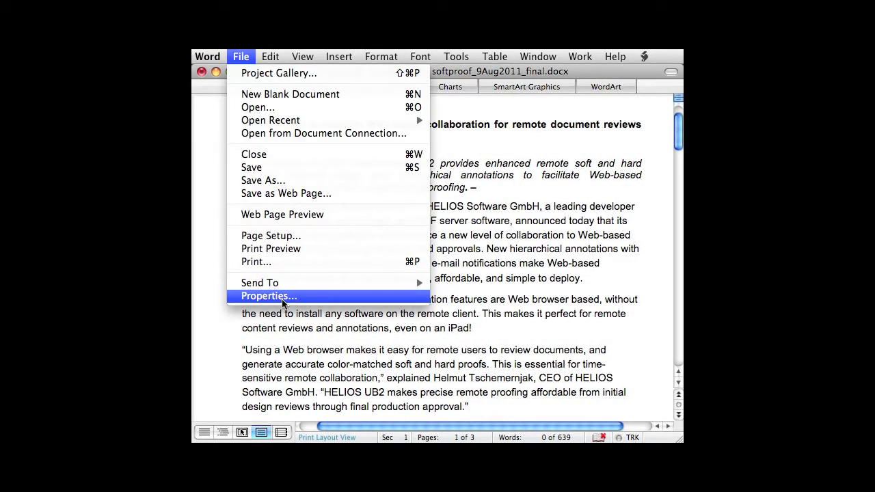
click(270, 296)
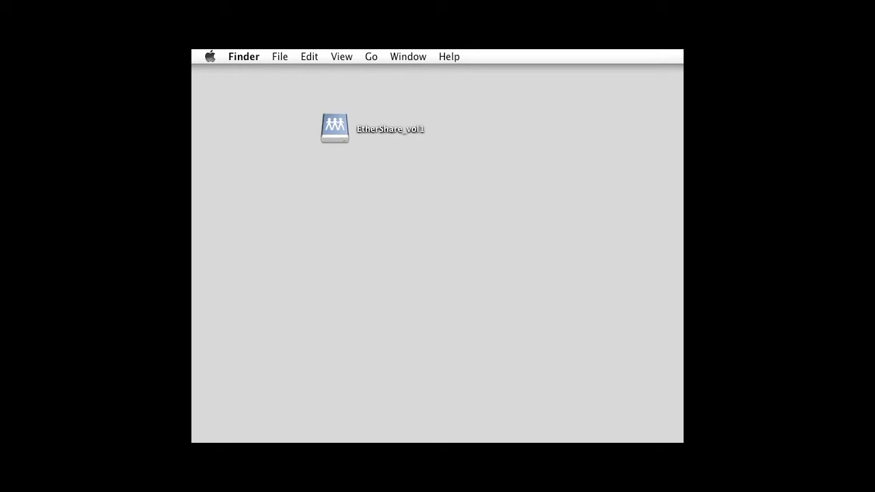
Open the EtherShare_vol1 desktop volume in a Finder window and go to the File menu.
click(335, 129)
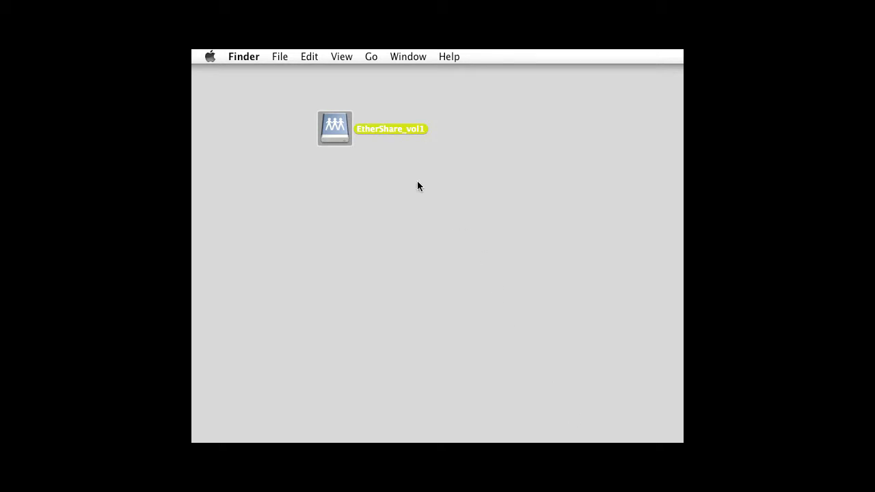
double_click(342, 127)
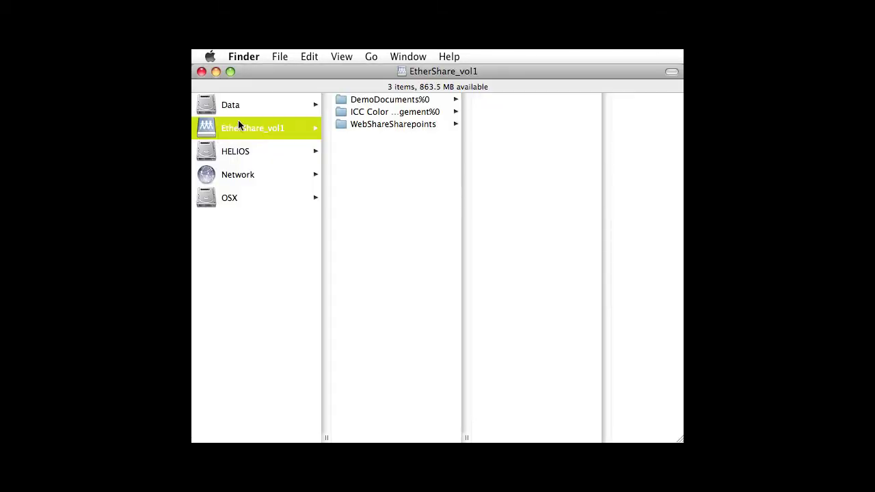
click(280, 58)
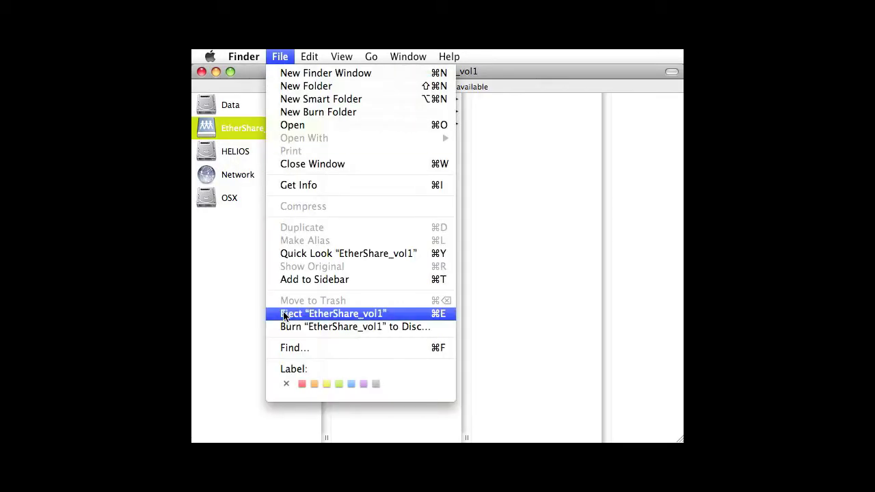
Search the EtherShare_vol1 volume for "hp toner".
click(290, 352)
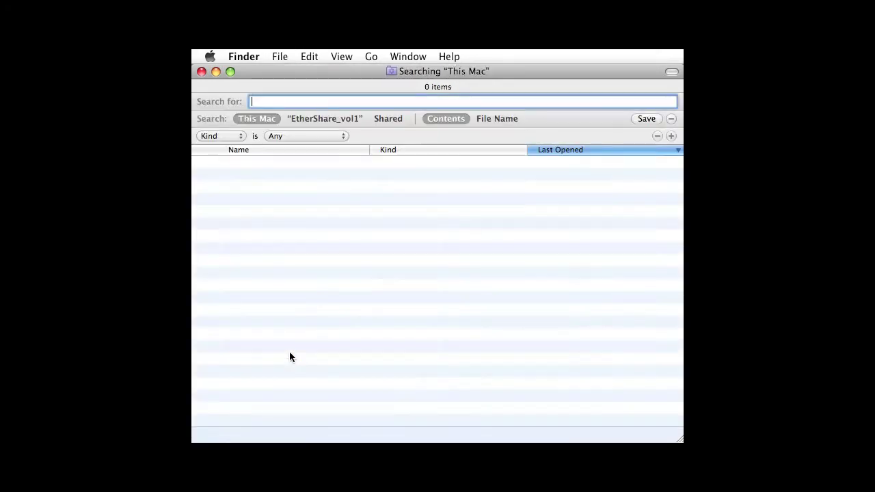
click(318, 118)
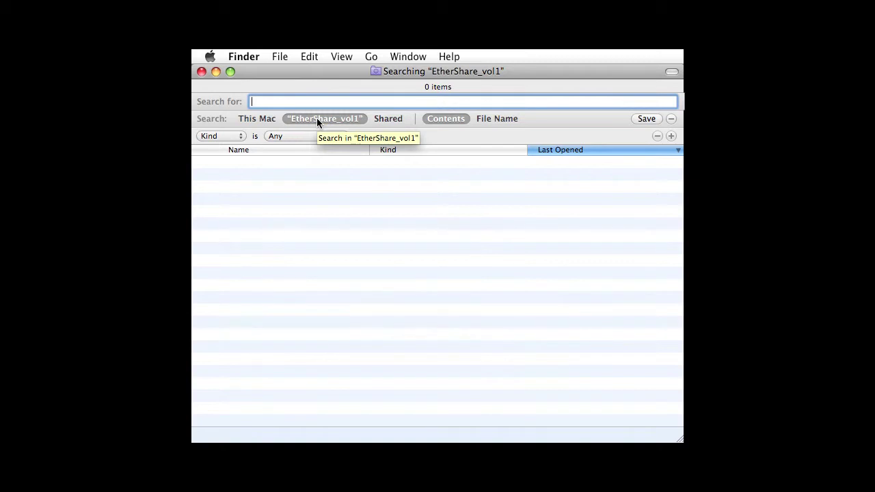
text(hp toner)
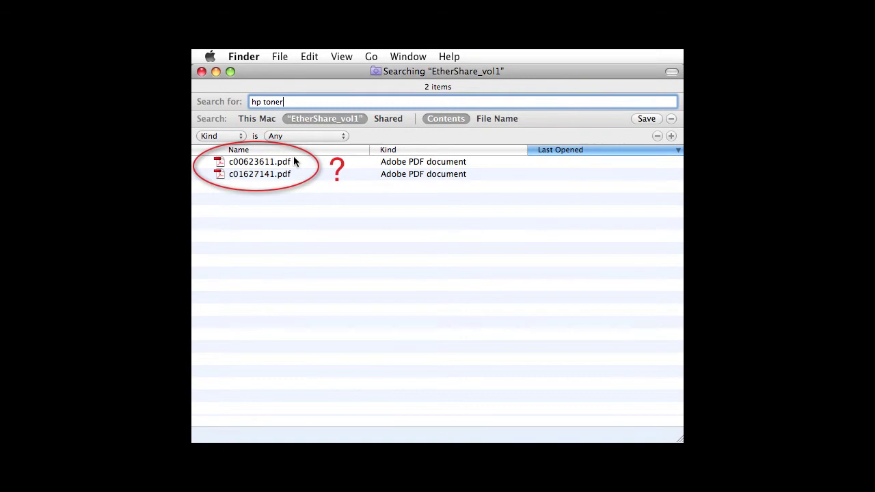
Quick Look the c00623611.pdf result, close it, and start a fresh empty search.
click(285, 163)
key(space)
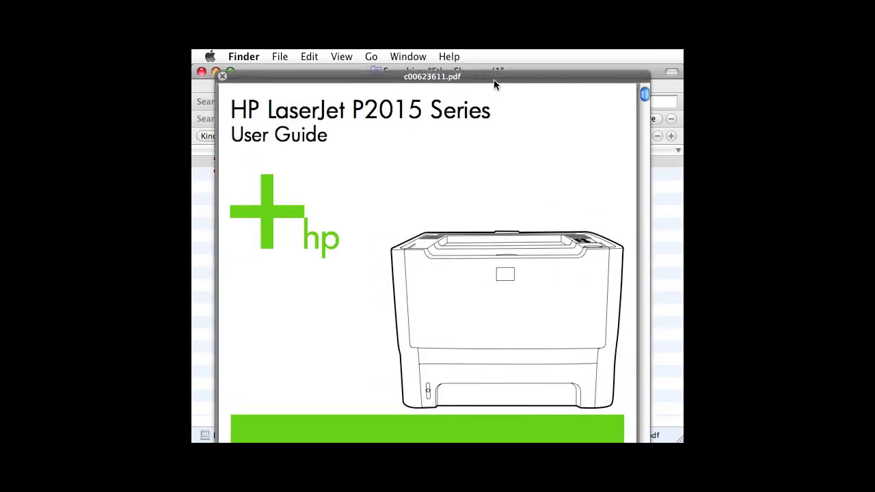
key(space)
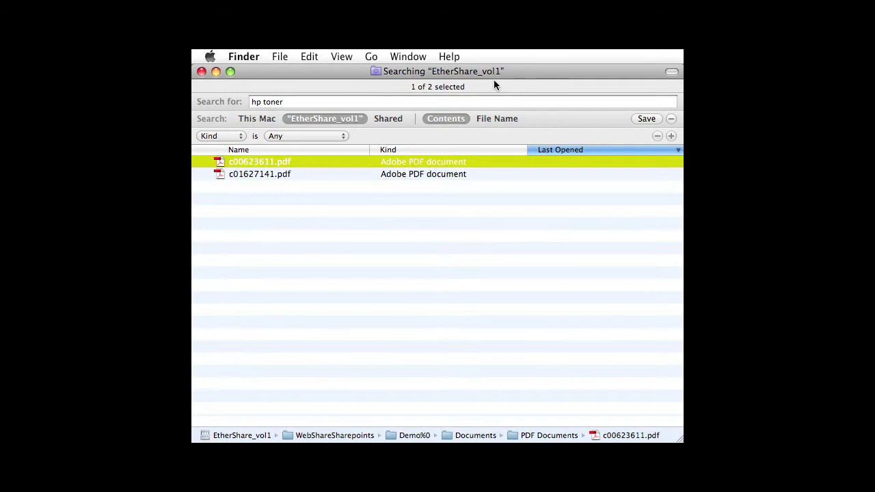
key(super+f)
Search EtherShare_vol1 for the author's name plus "press release" and select the first Word result.
click(424, 101)
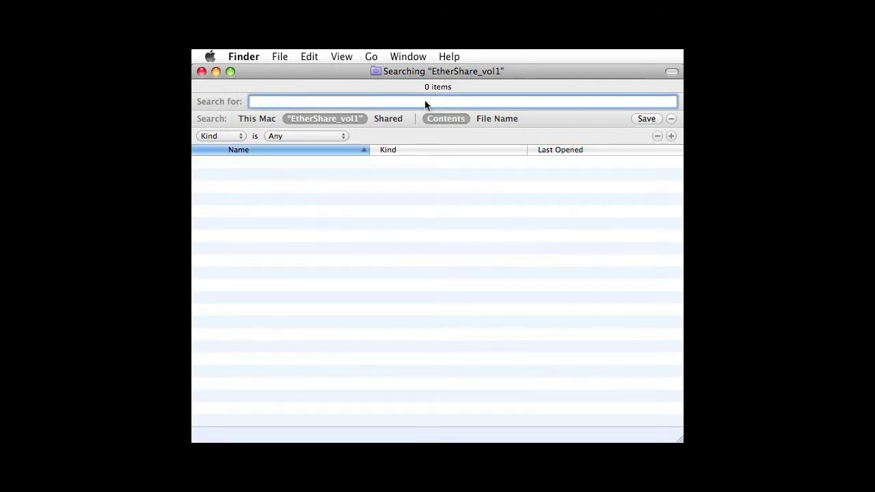
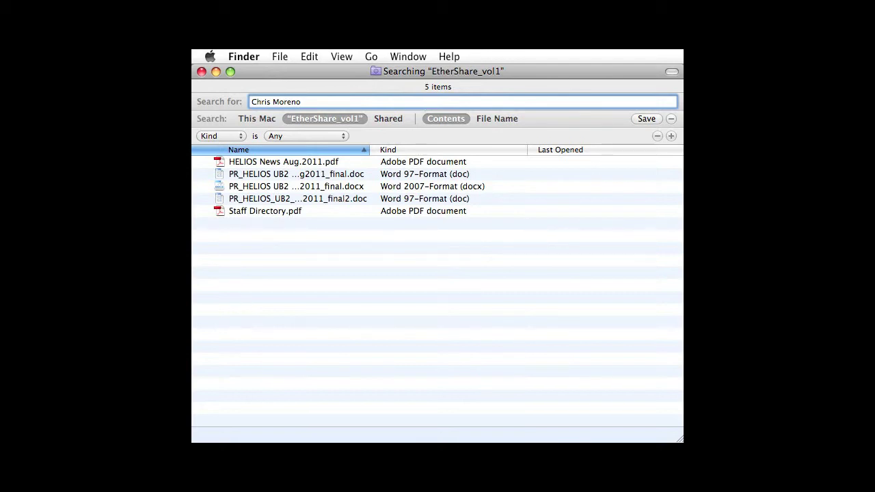
text( "press r)
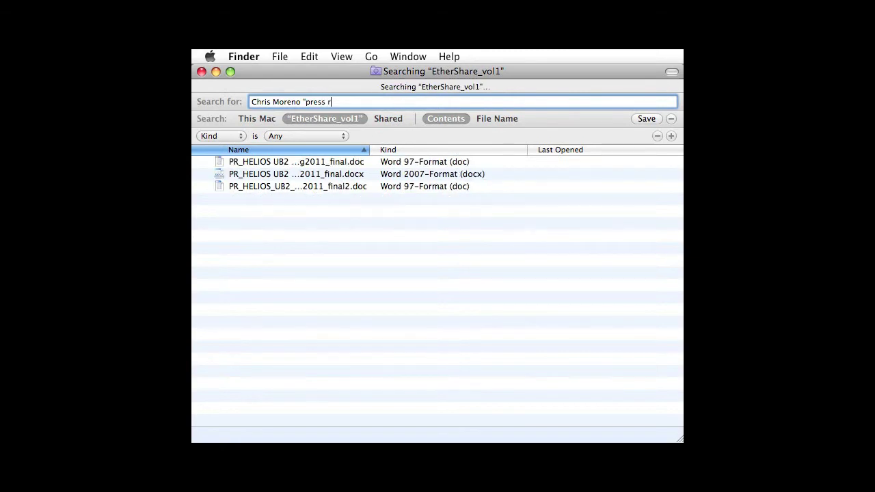
text(elease")
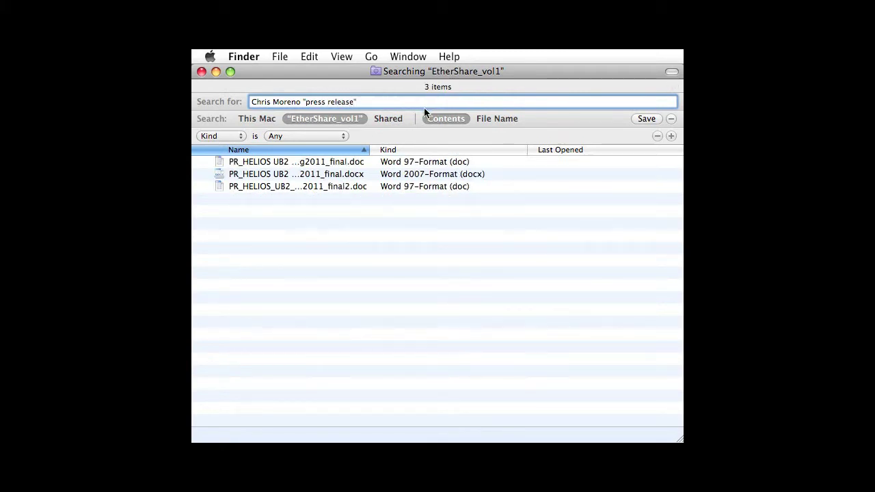
click(305, 162)
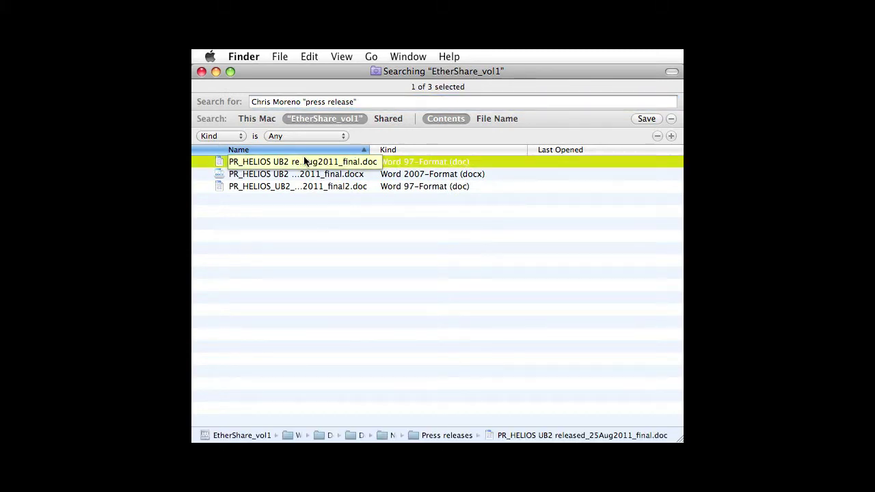
Open the first press release in Word, find the author's name absent from its text, and view its properties.
double_click(304, 161)
key(super+f)
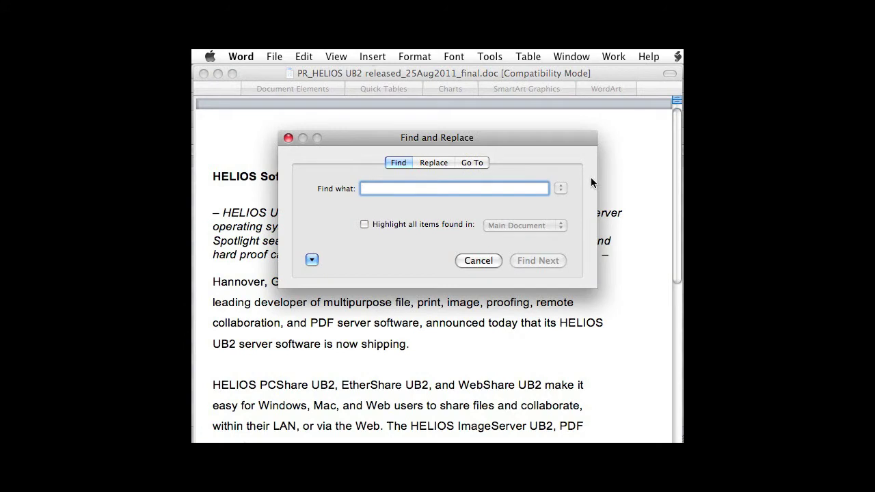
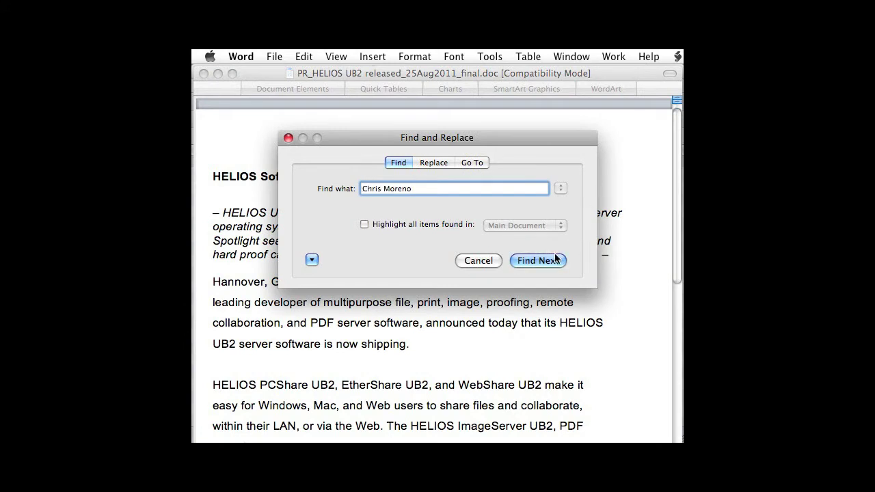
click(555, 261)
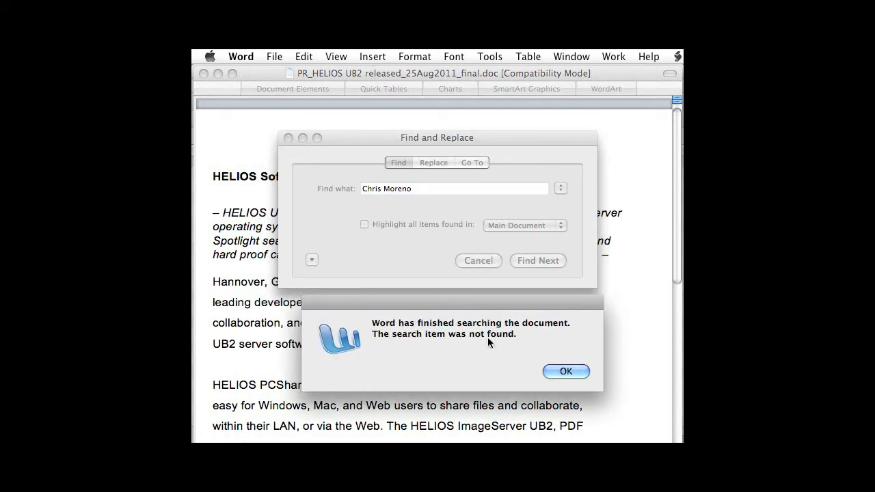
click(566, 371)
click(274, 56)
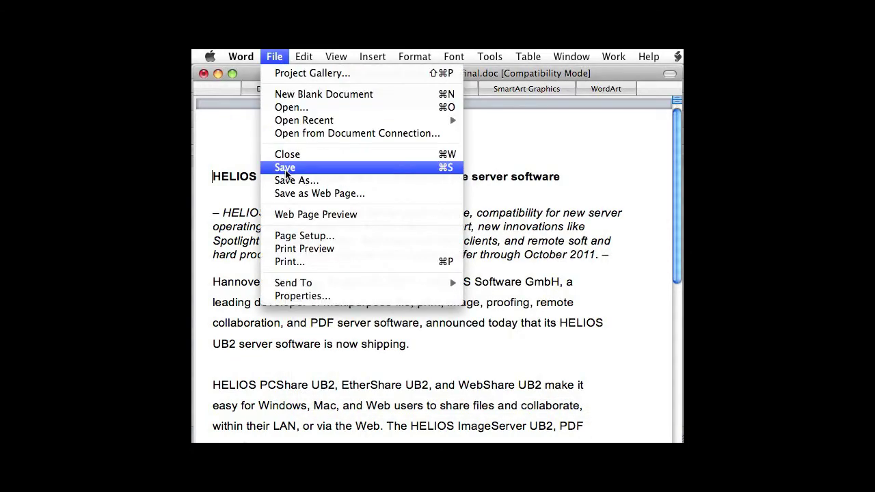
click(299, 296)
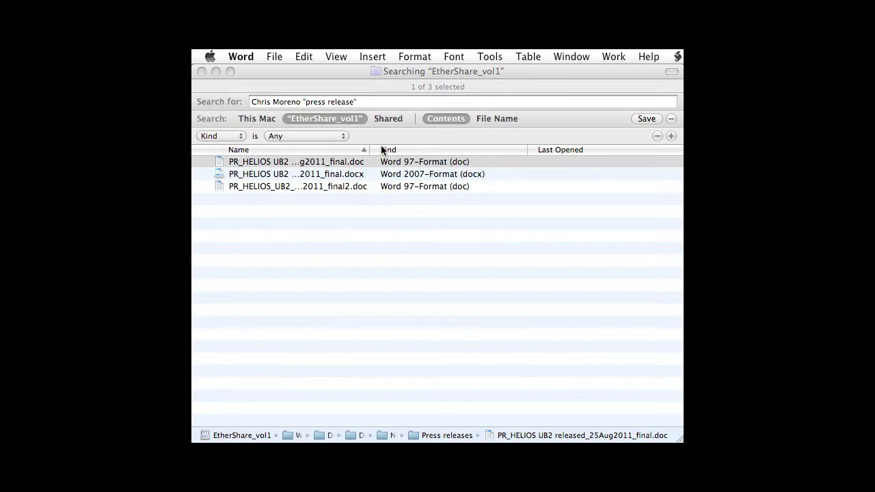
Remove the author's name from the query, briefly try excluding their surname, then undo it.
click(304, 101)
drag(301, 100, 236, 101)
key(super+c)
key(BackSpace)
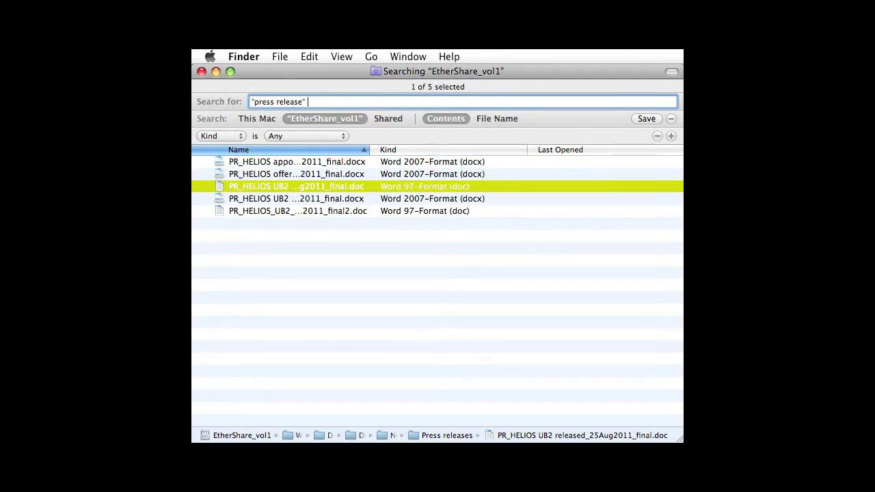
text(-moreno)
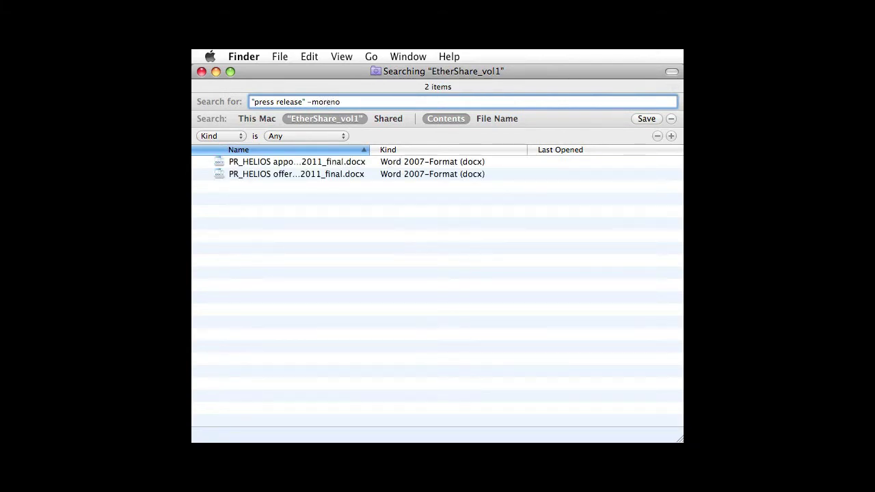
key(super+z)
Add an Authors criterion matching the pasted author's name.
click(241, 136)
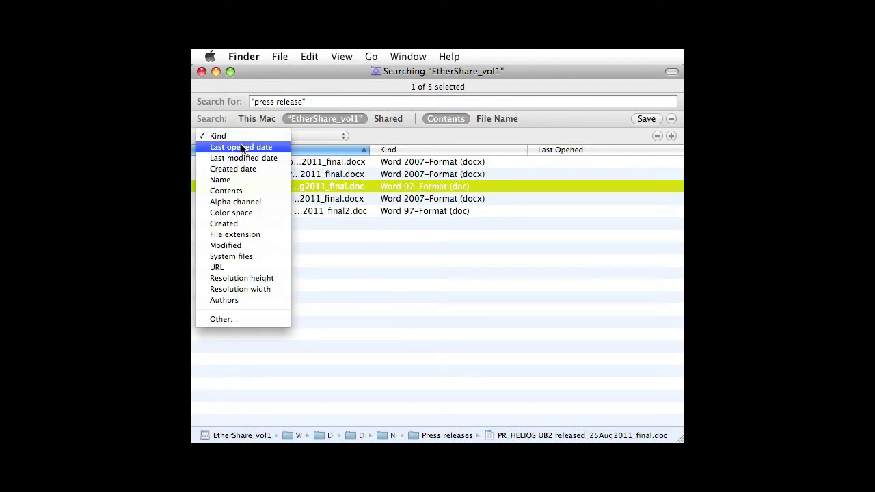
click(236, 300)
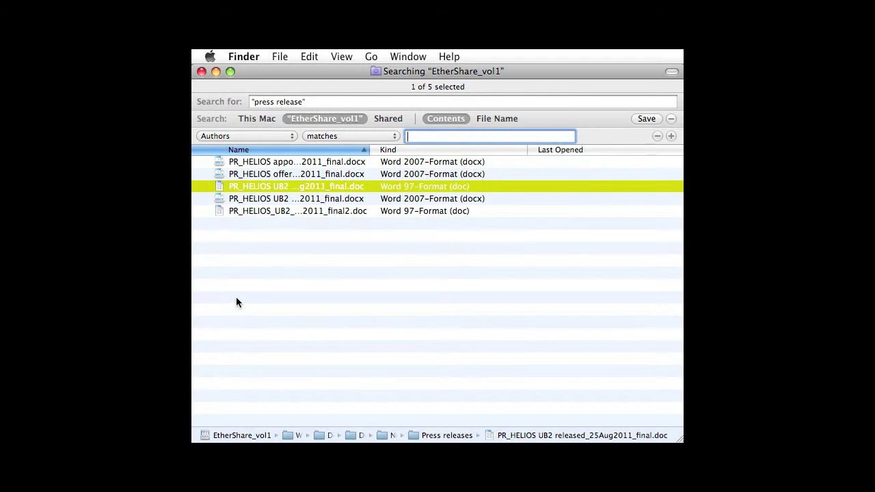
key(super+v)
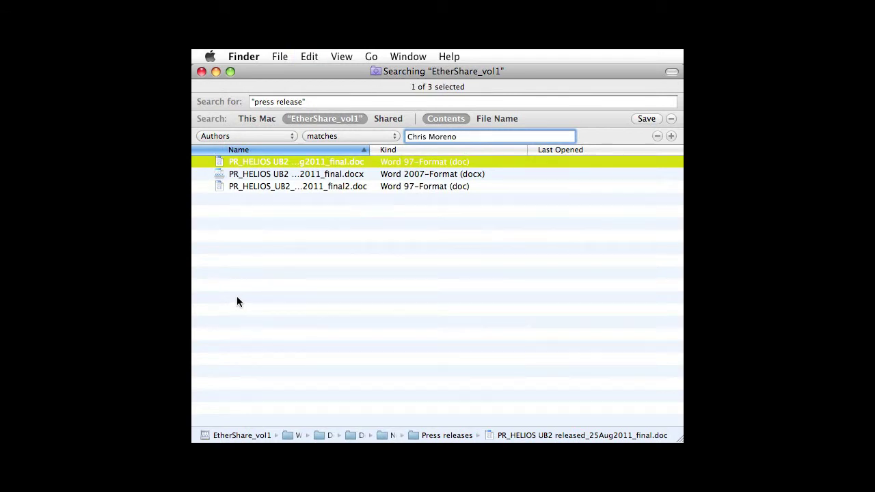
Add an Any-of criteria group, then clear all criteria and the search term.
alt+click(671, 136)
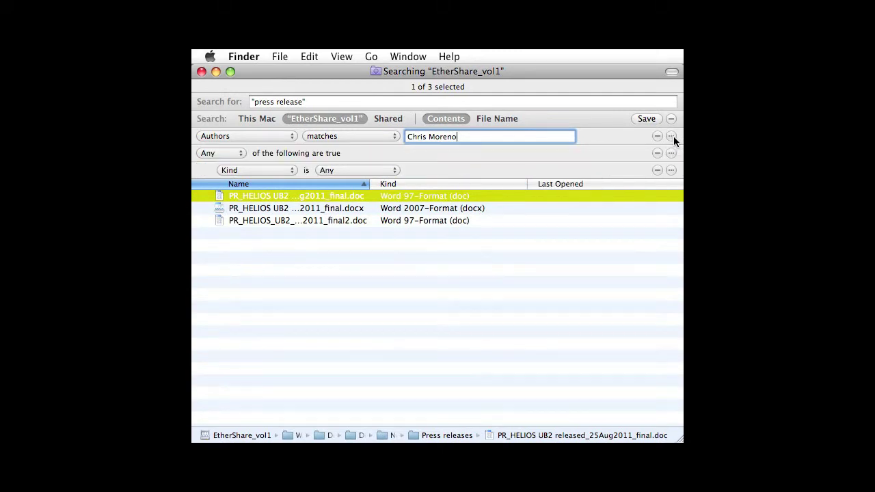
click(239, 150)
click(253, 152)
key(super+f)
click(454, 102)
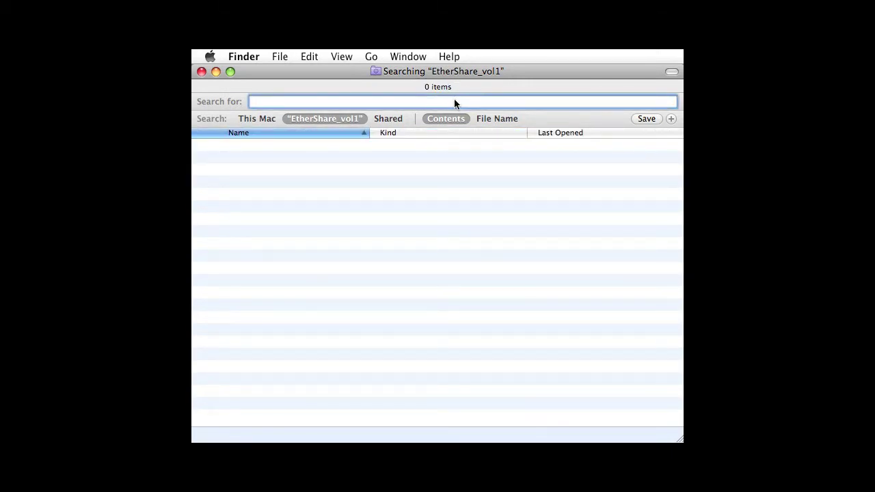
Search the volume for LH14_0044 and narrow it with date:"this week".
text(LH14_0044)
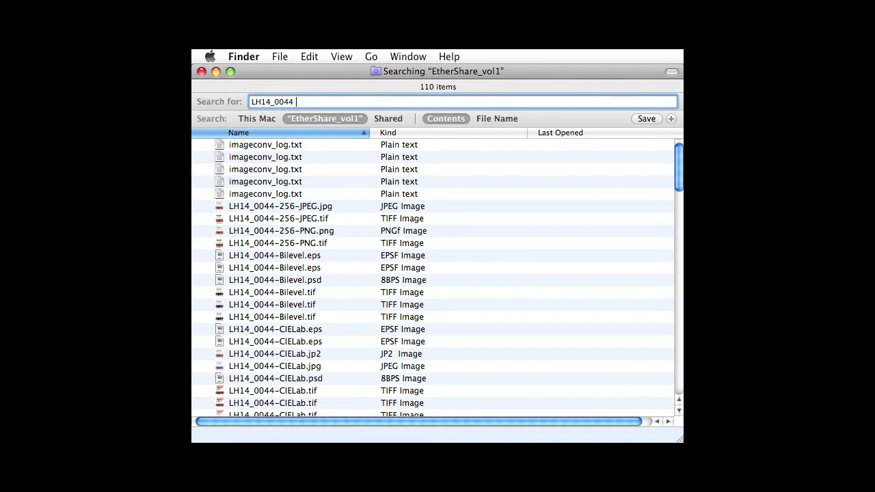
text(date:)
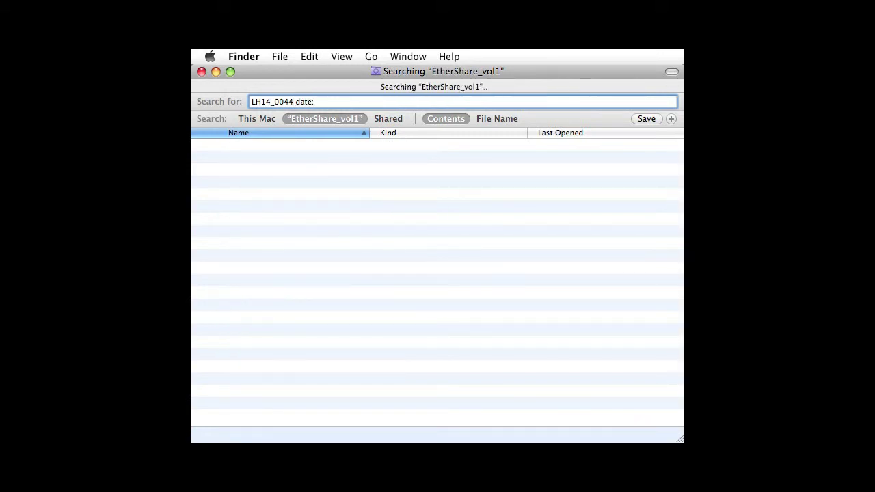
text("this)
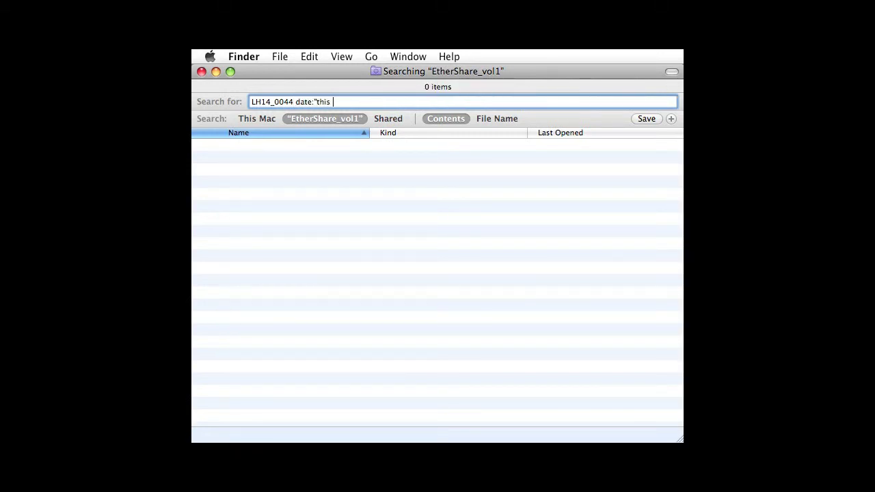
text( week")
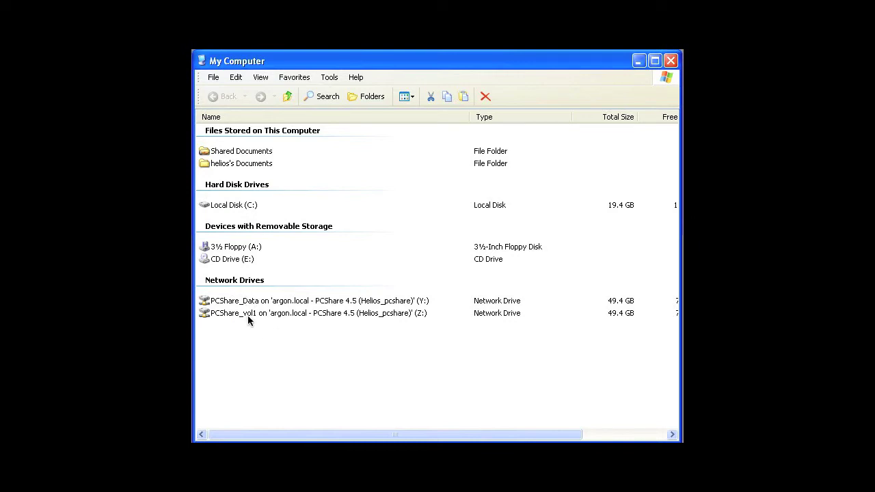
Launch HELIOS PCShare Search on the Z: drive, keeping PCShare_vol1 as the searched volume.
click(248, 316)
right_click(250, 313)
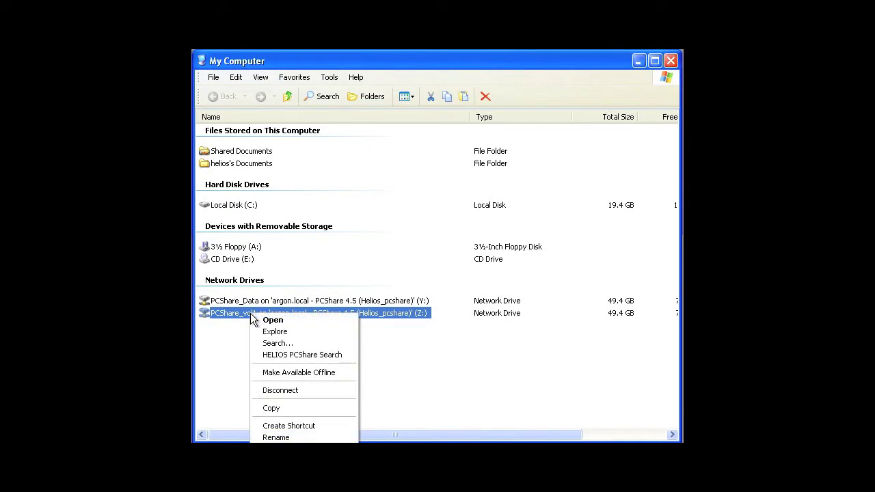
click(303, 355)
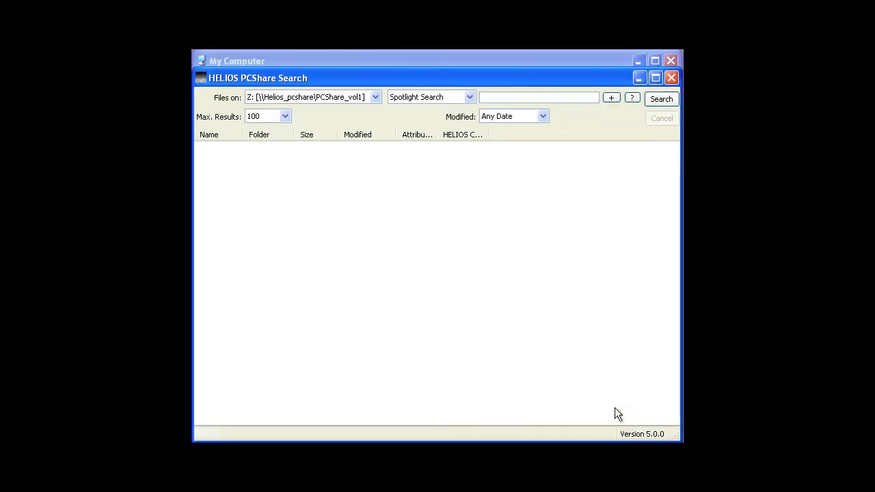
click(376, 98)
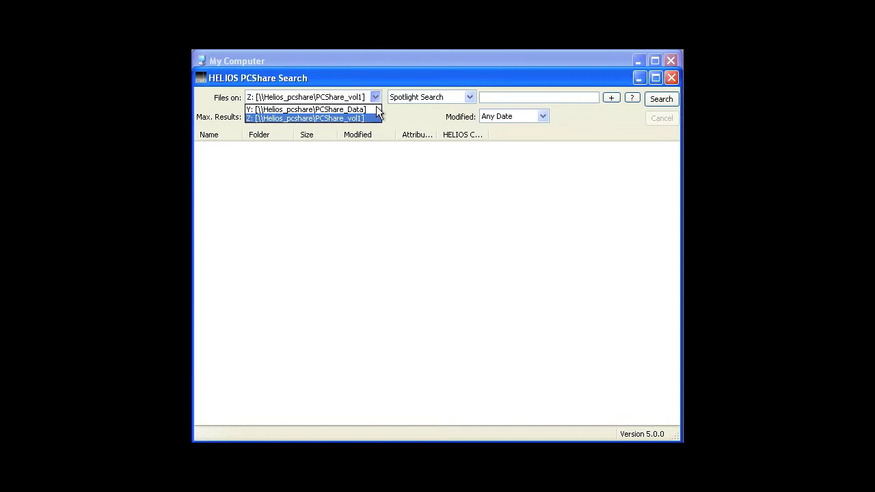
click(376, 96)
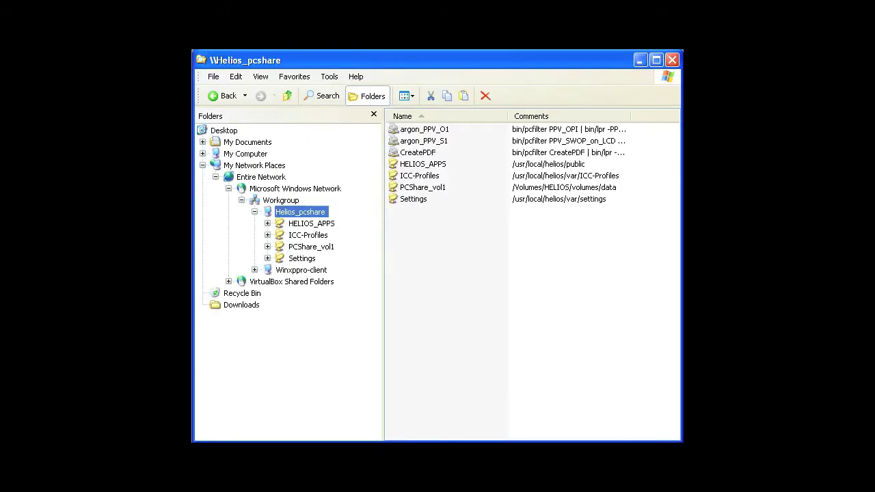
Map the PCShare_vol1 share from Workgroup > Helios_pcshare as network drive Z:.
click(332, 77)
click(338, 89)
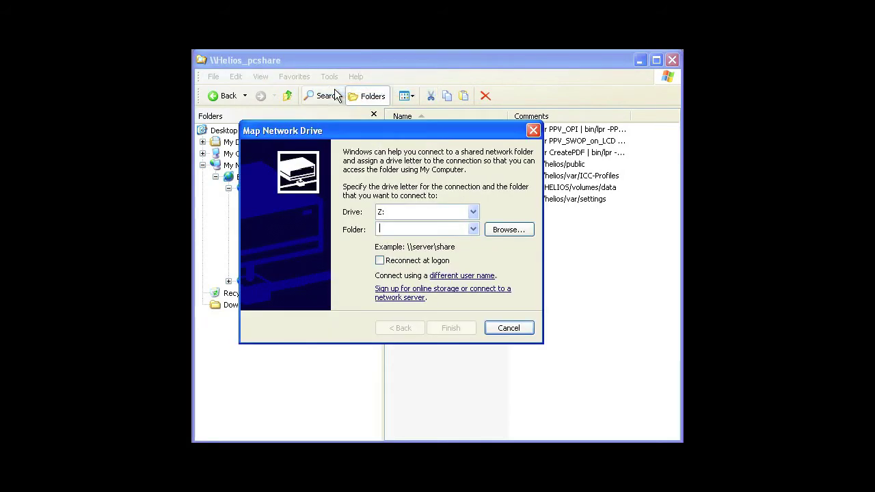
click(504, 232)
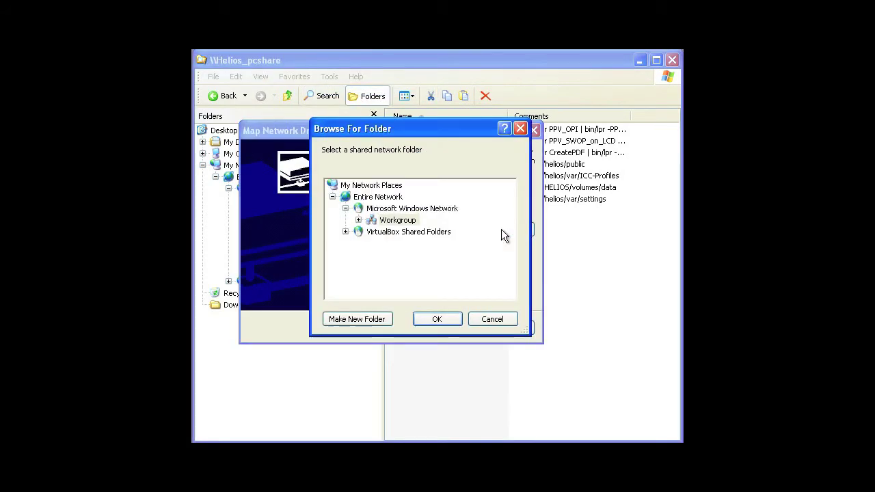
click(358, 221)
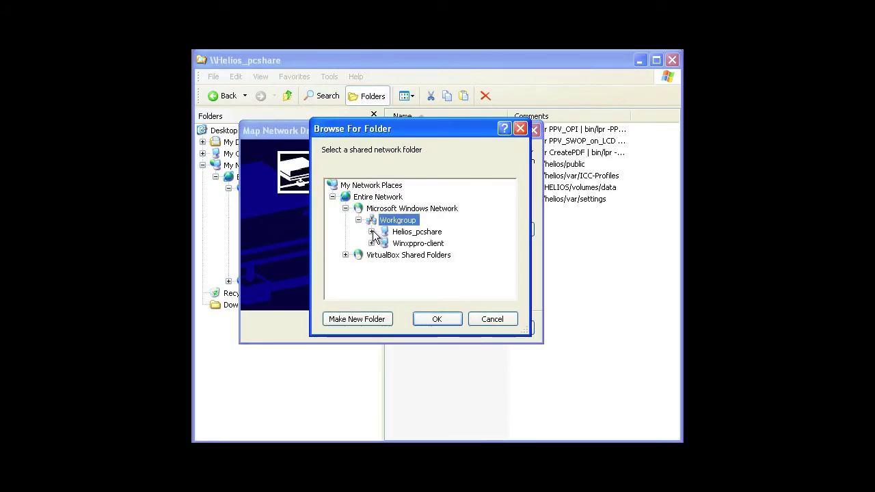
click(372, 232)
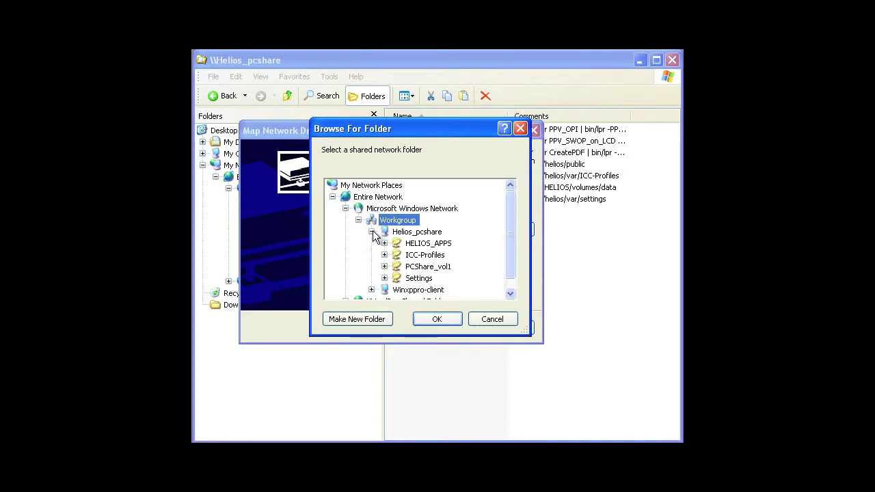
click(410, 267)
click(441, 319)
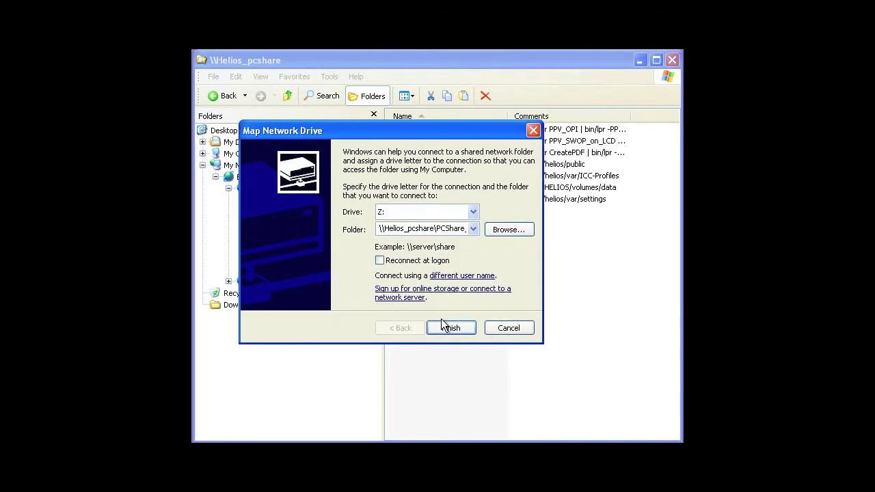
Finish mapping drive Z:, then put a helsearchwin.exe shortcut on the desktop.
click(456, 329)
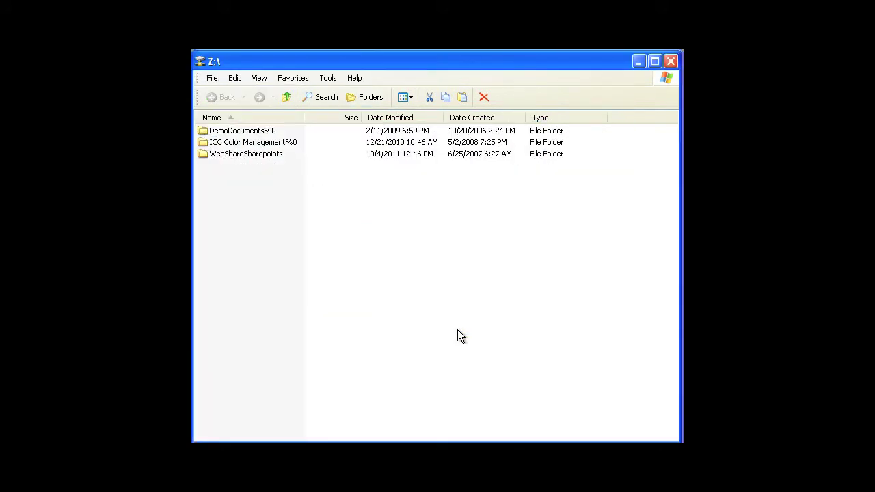
right_click(246, 155)
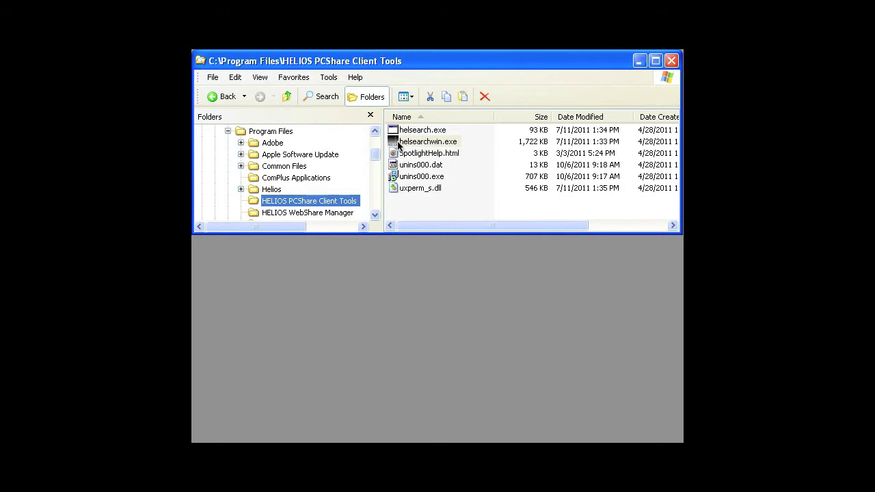
drag(396, 141, 382, 327)
Launch HELIOS PCShare Search, choose Z: PCShare_vol1 and search for toner.
double_click(395, 338)
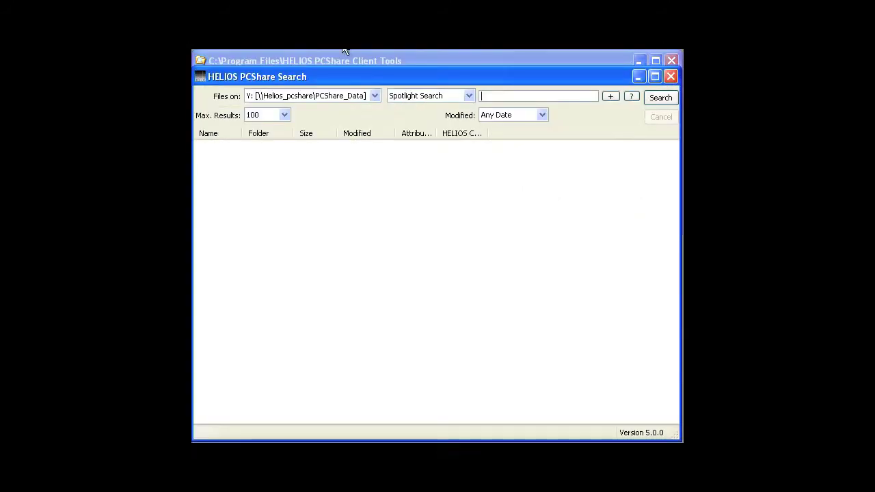
click(375, 96)
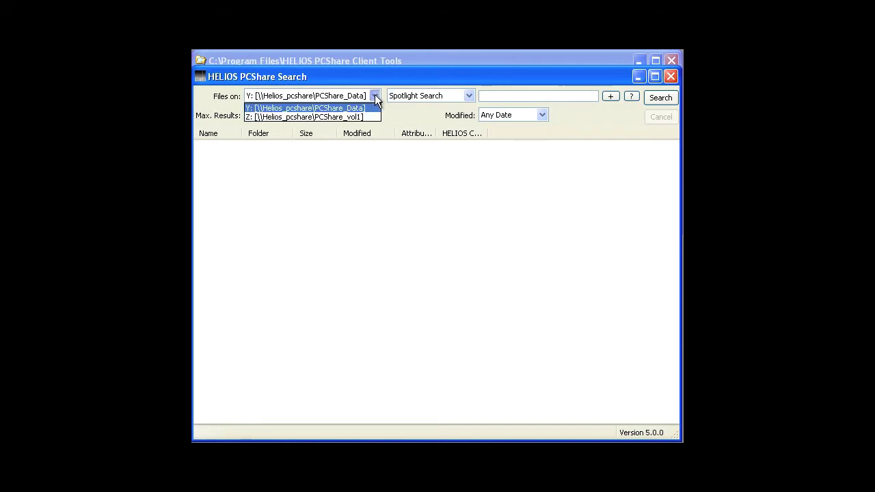
click(375, 95)
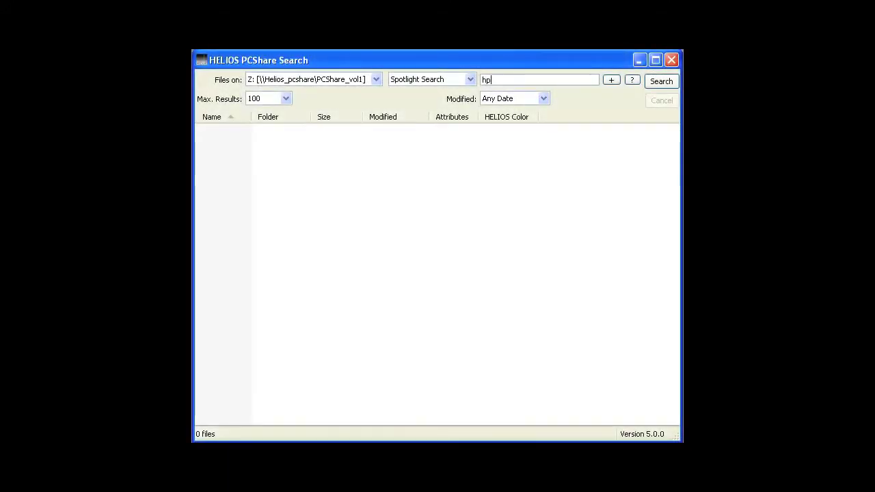
text(tone)
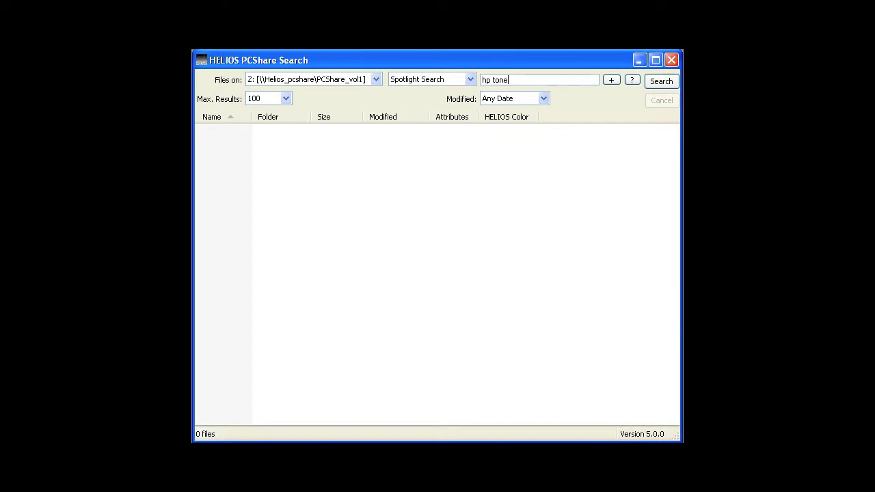
text(r)
click(672, 82)
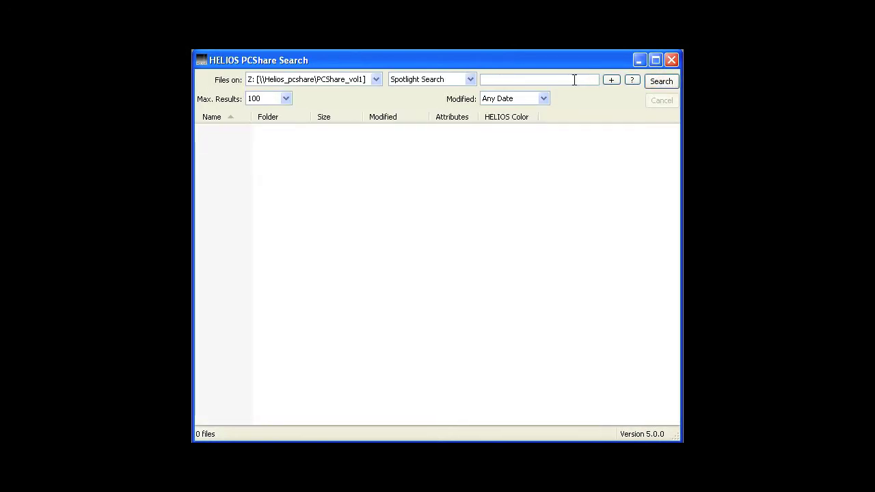
Search for an author's name plus "press release", then LH14_0044 date:"this week".
click(574, 80)
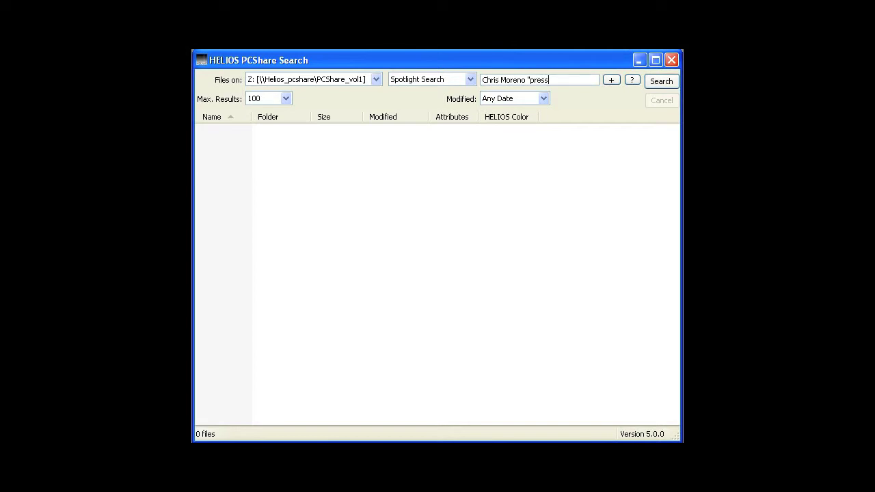
text(")
click(652, 79)
text(LH14_00)
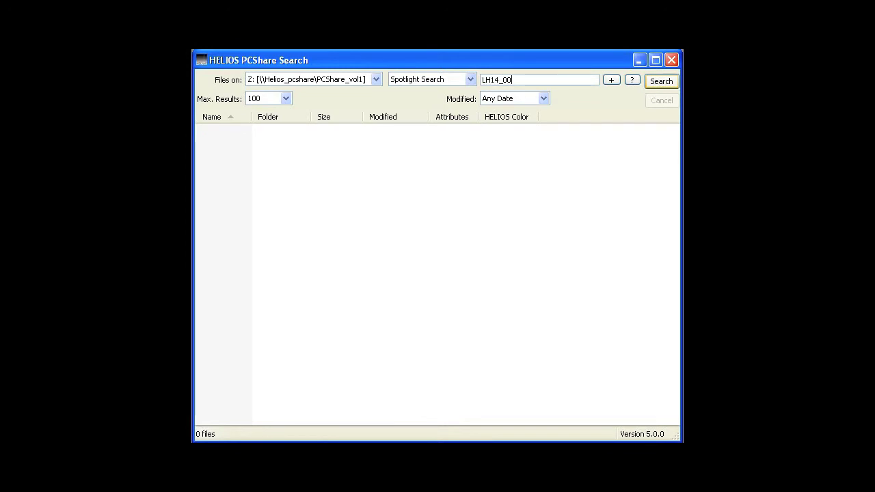
text(44 date:"this week")
click(660, 83)
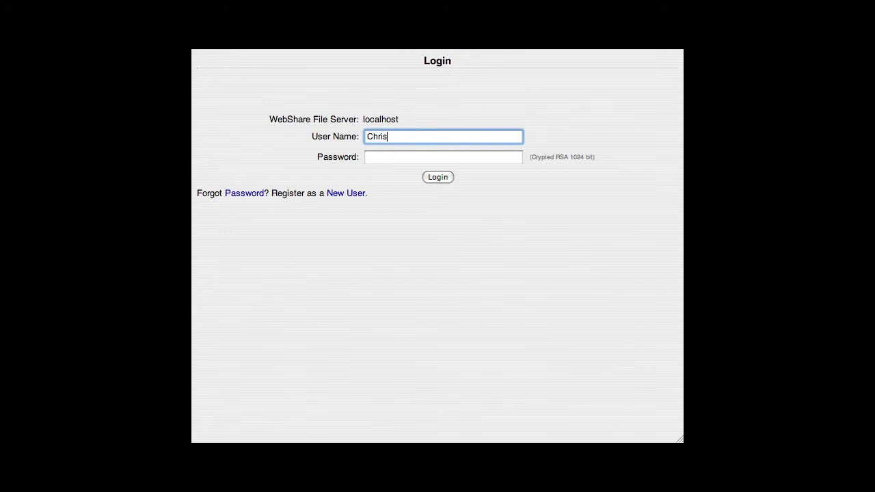
Enter the WebShare password, log in, and open the Documents & Images sharepoint.
key(Tab)
key(Return)
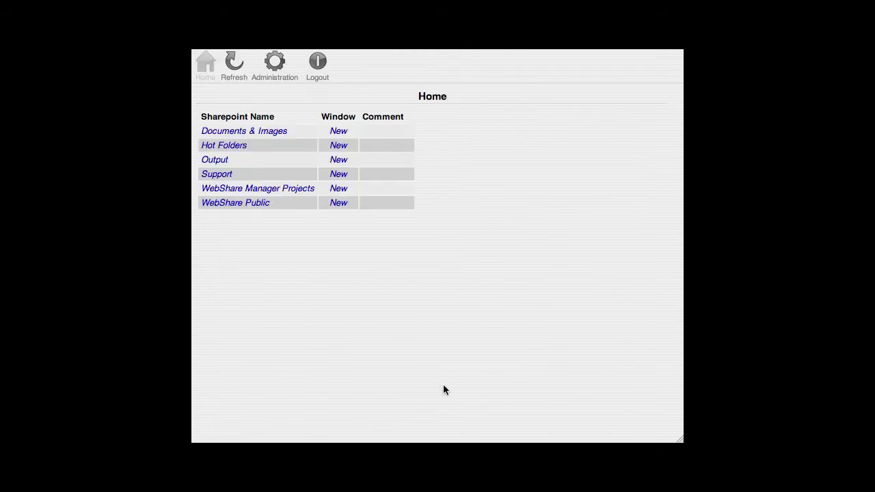
click(252, 133)
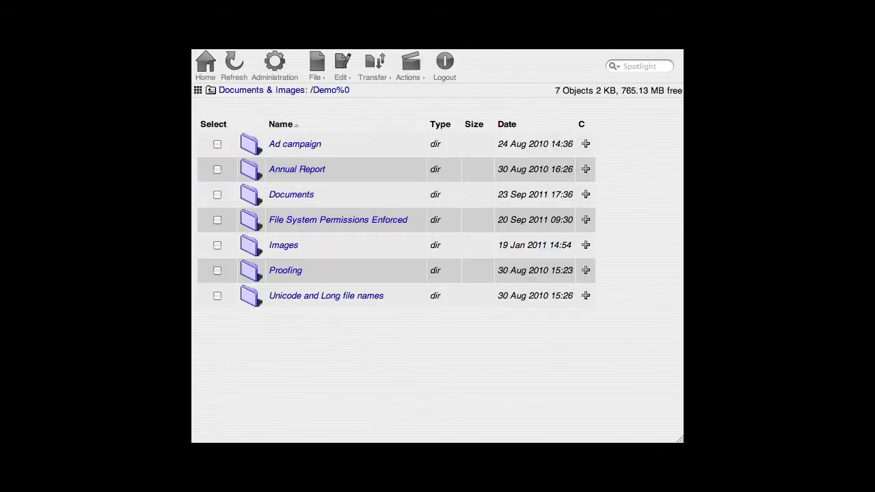
Look through the File, Edit, Transfer and Actions menus, then open File > Search.
click(315, 69)
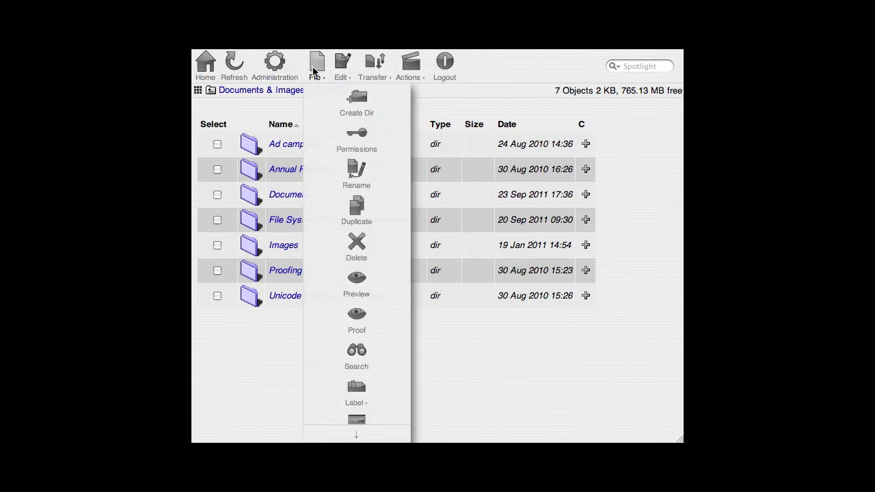
click(334, 71)
click(367, 71)
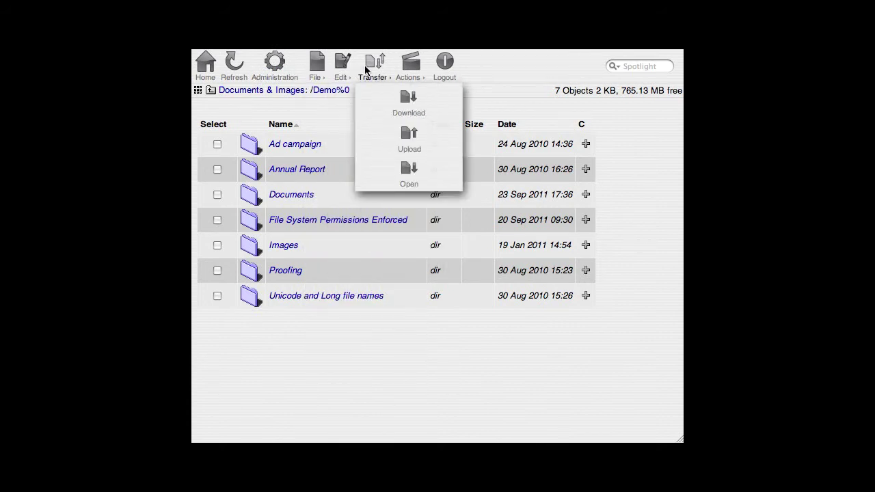
click(401, 71)
click(342, 69)
click(316, 70)
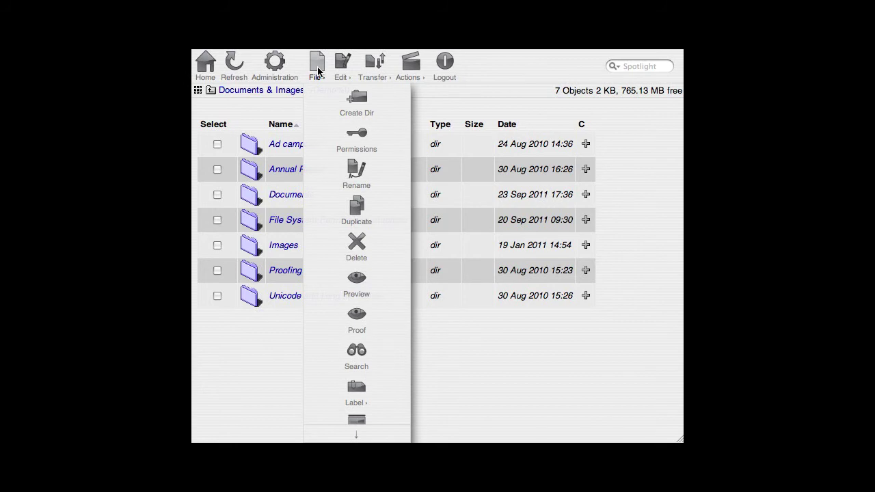
click(352, 355)
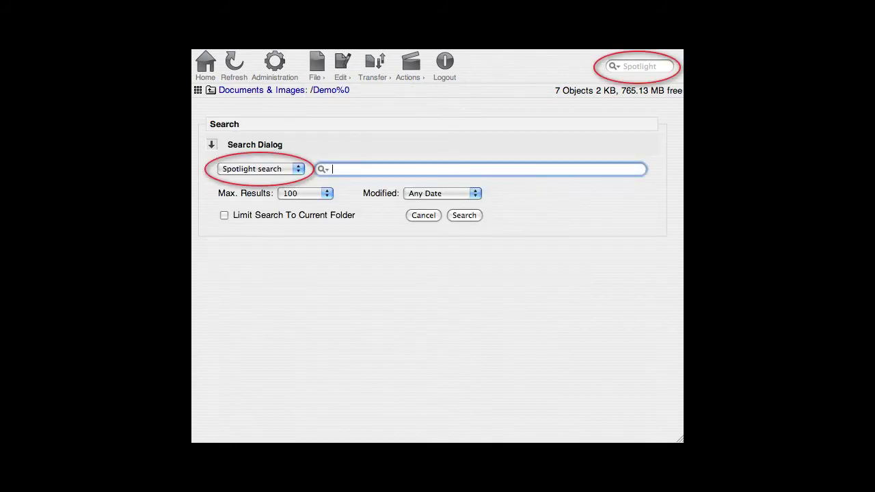
Search WebShare for hp toner, then for a person's name plus "press release".
click(423, 214)
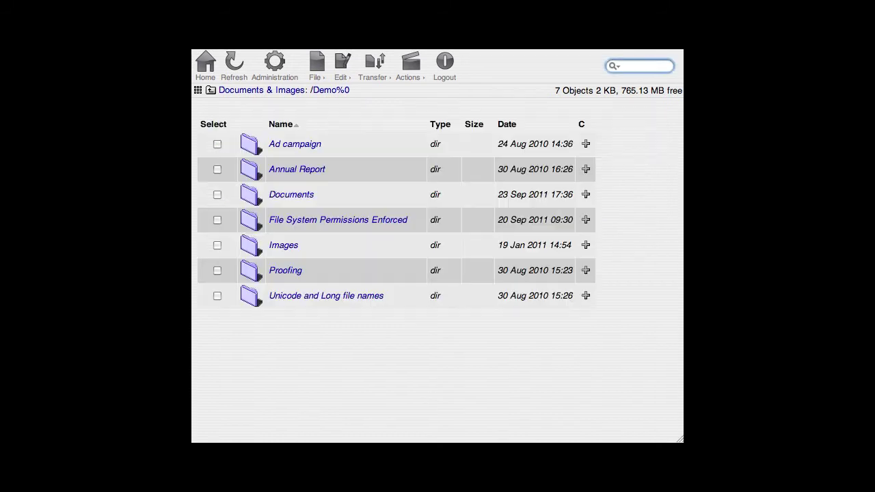
text(hp toner)
key(Return)
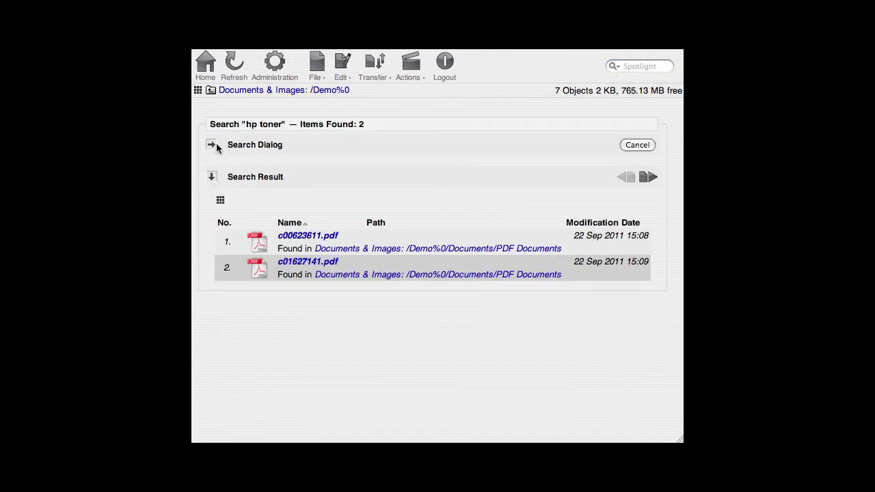
click(211, 146)
click(640, 169)
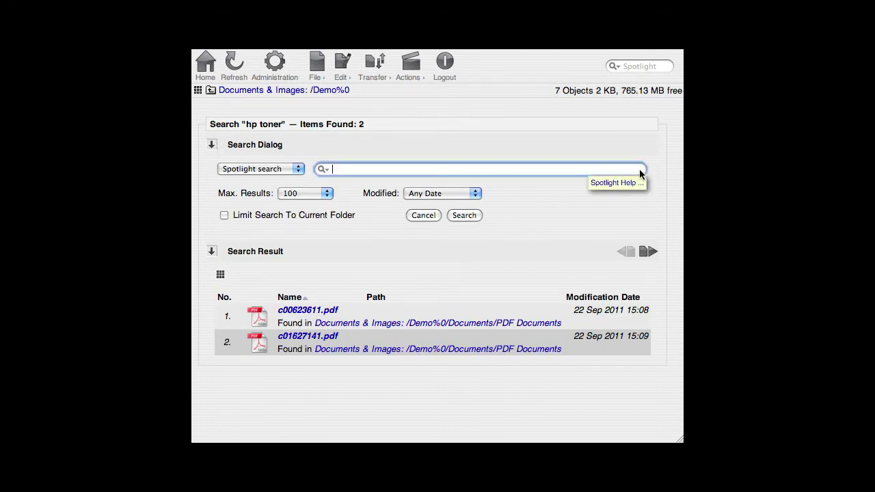
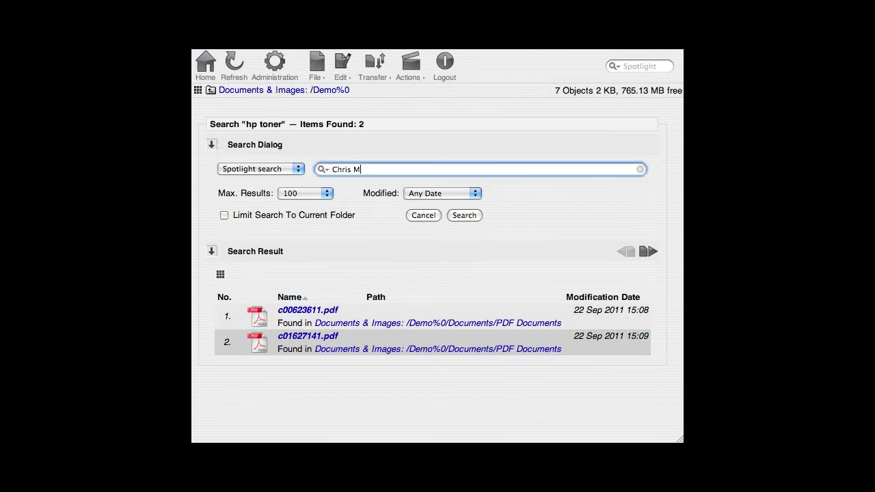
key(Return)
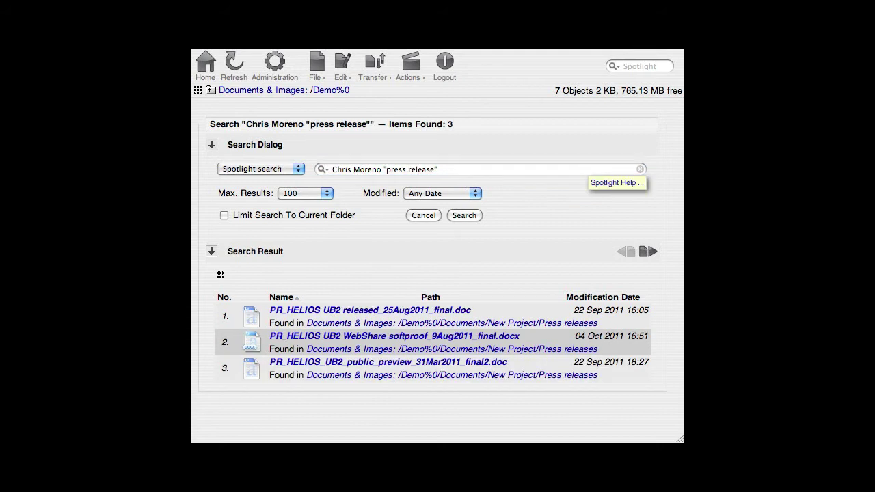
Search for LH14_0044 with the Modified filter set to This Week.
click(637, 169)
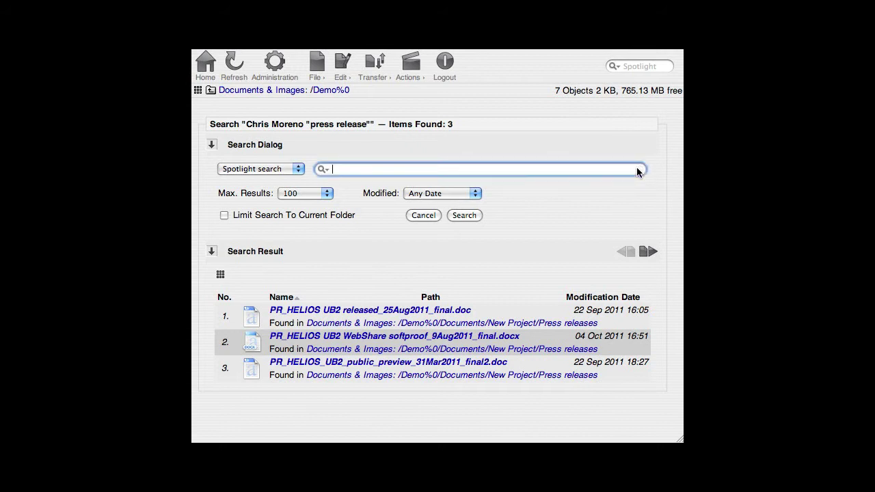
text(LH14_0044)
click(472, 193)
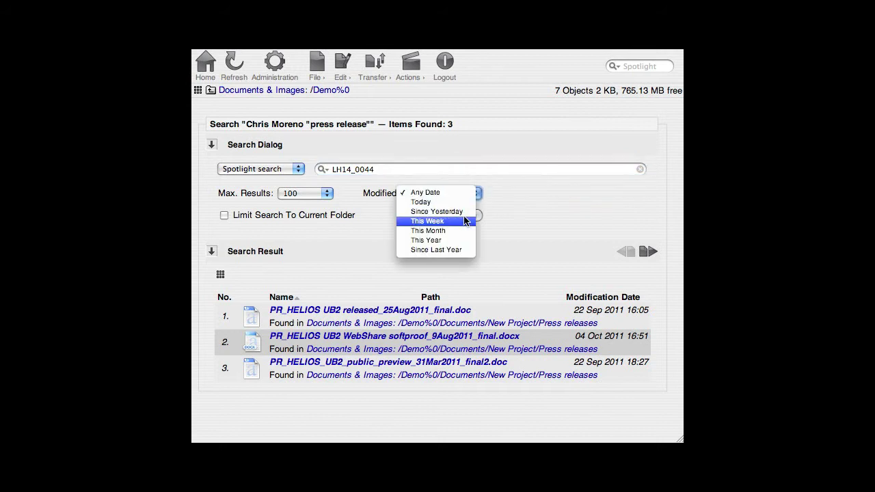
click(467, 221)
click(469, 215)
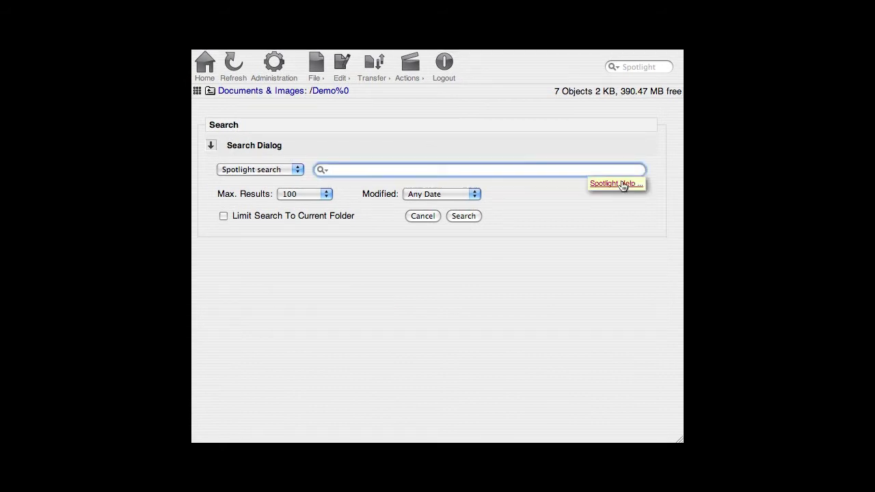
Insert kMDItemKind from Spotlight Help's indexed attributes and search kMDItemKind:"*pdf*" UB2.
click(622, 176)
drag(641, 197, 643, 314)
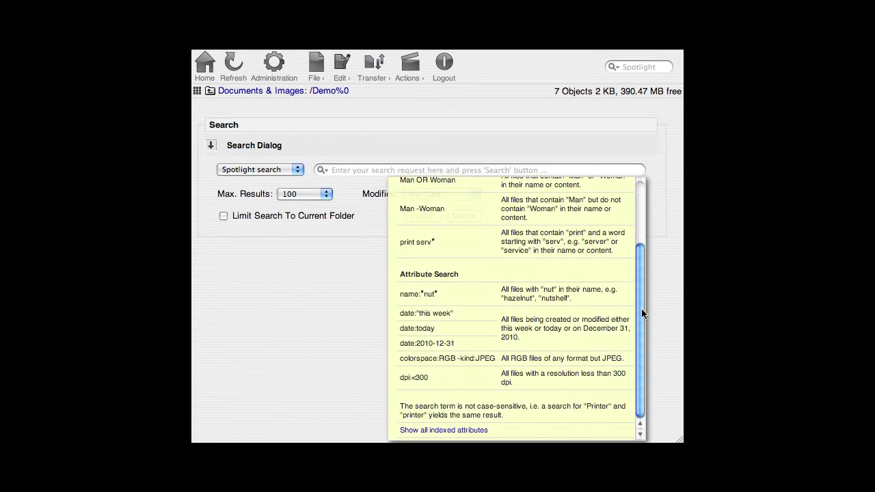
click(479, 430)
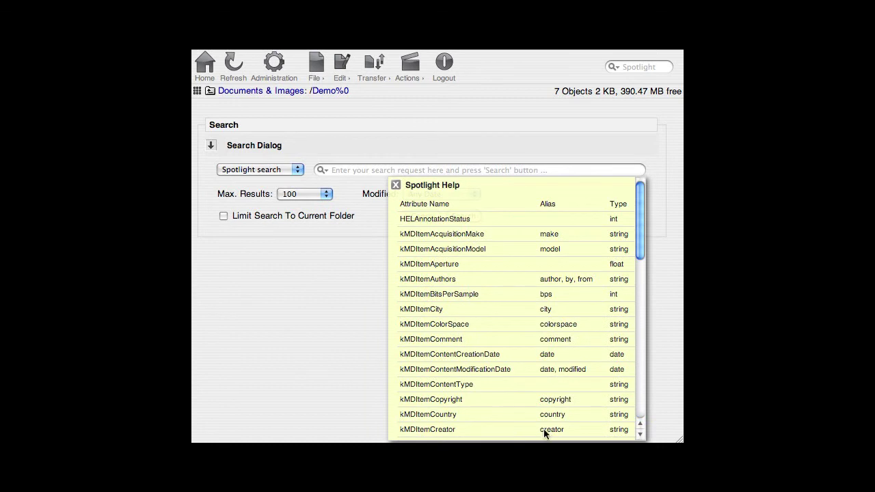
click(641, 414)
click(441, 435)
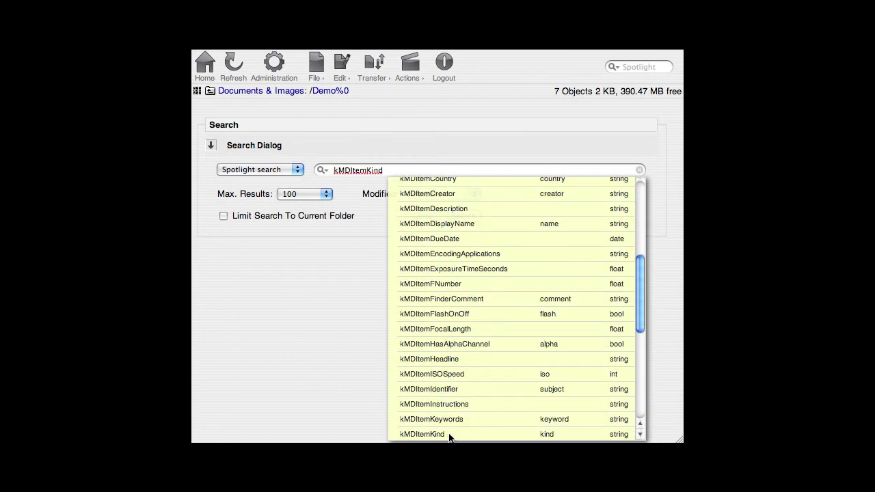
click(638, 218)
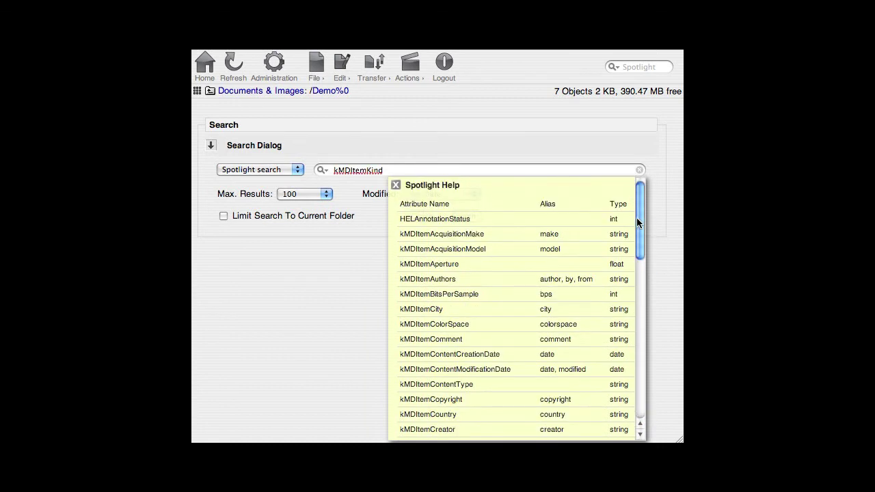
click(397, 180)
text(:"*)
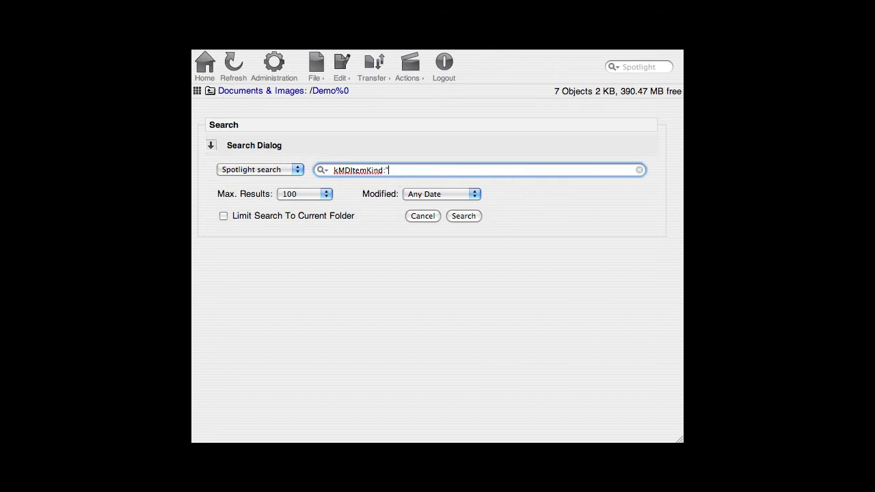
text(pdf*" UB2)
click(458, 216)
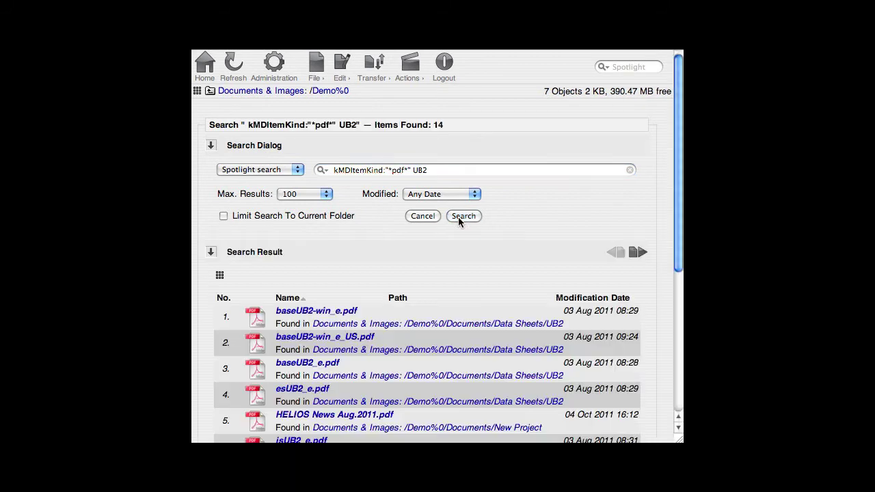
Show results as 128px thumbnails and display Spotlight metadata for IMG_2379.psd.
click(219, 276)
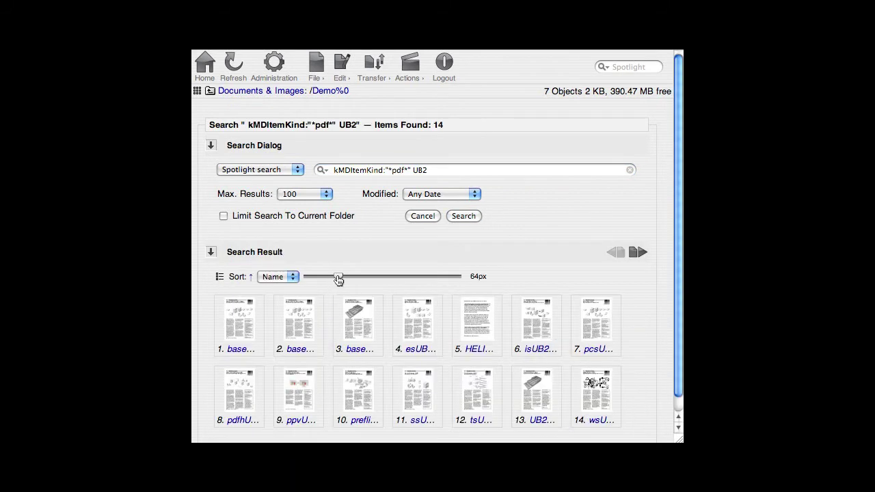
drag(337, 278, 370, 278)
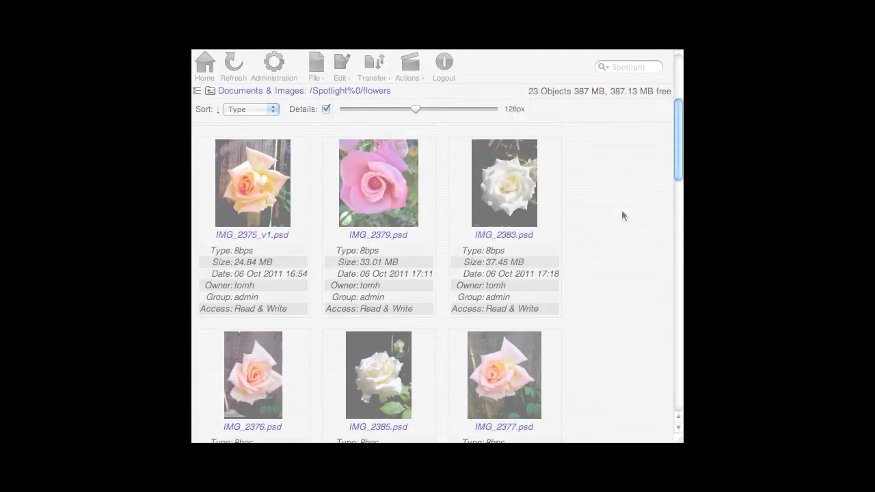
click(411, 195)
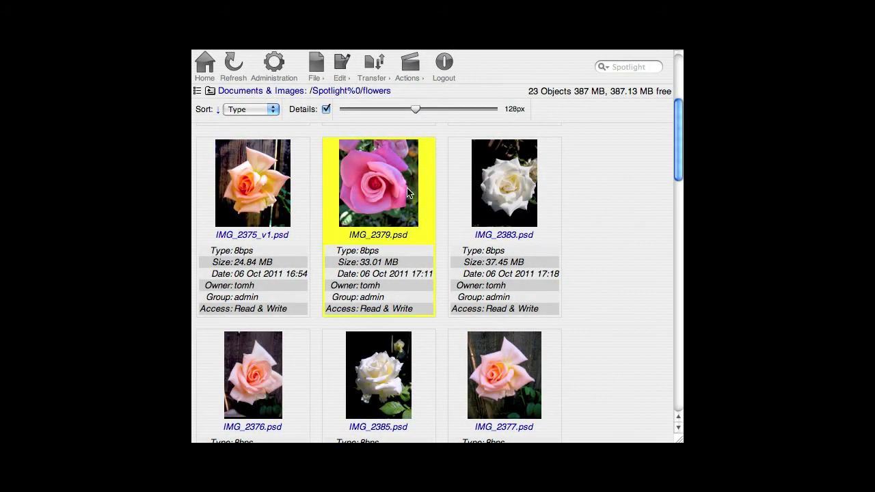
click(409, 69)
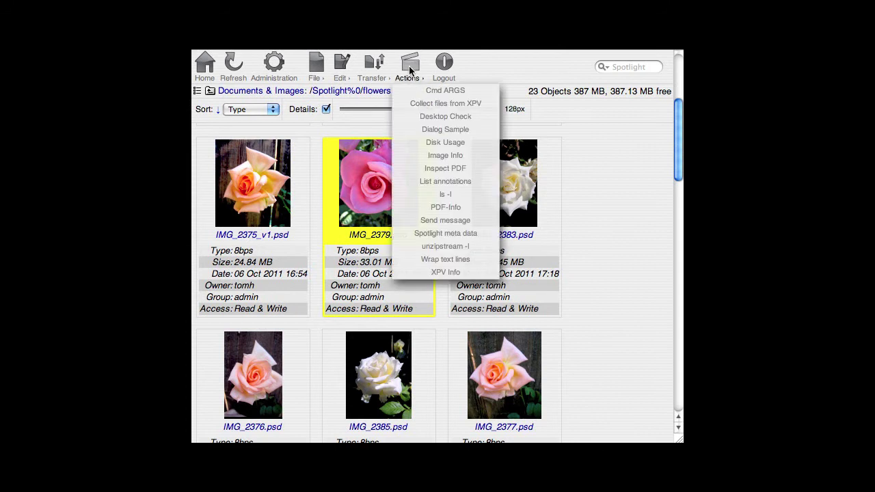
click(446, 233)
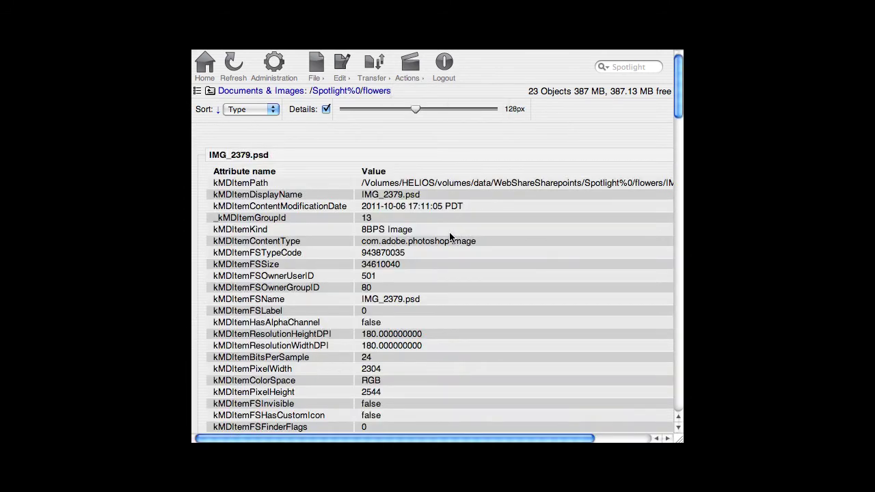
drag(676, 98, 675, 117)
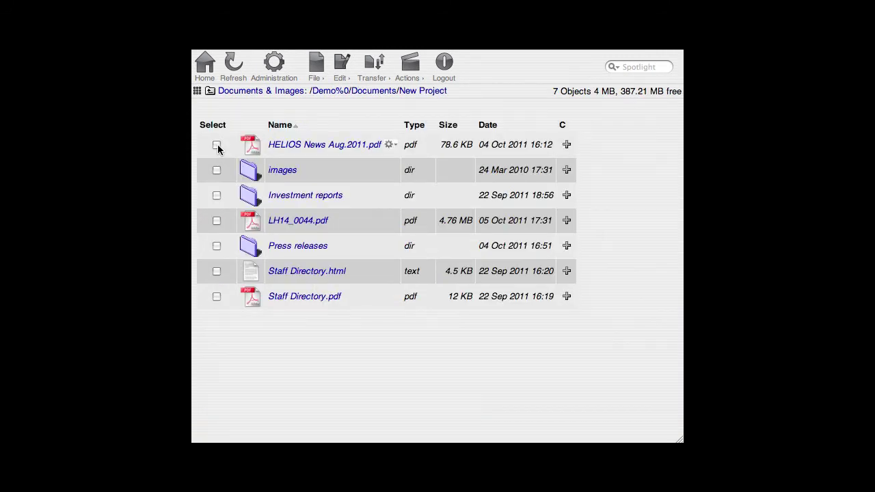
Display and scroll the Spotlight metadata table for HELIOS News Aug.2011.pdf.
click(217, 144)
click(407, 74)
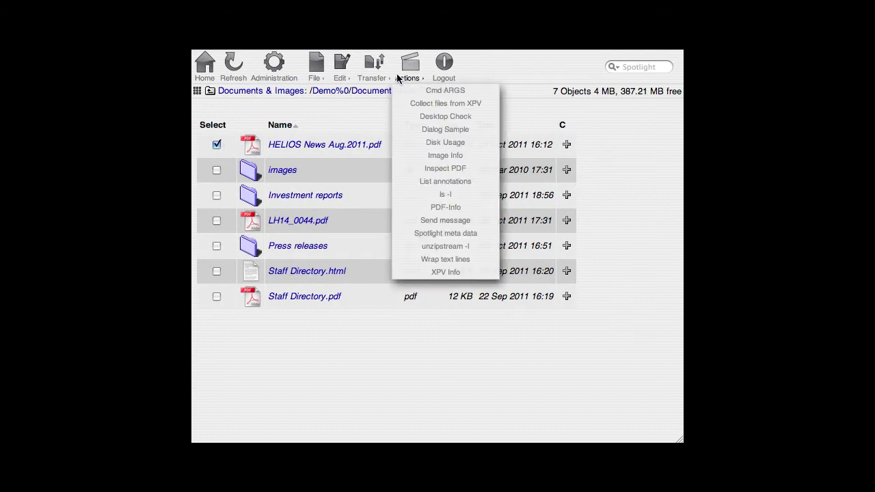
click(445, 234)
drag(679, 183, 679, 206)
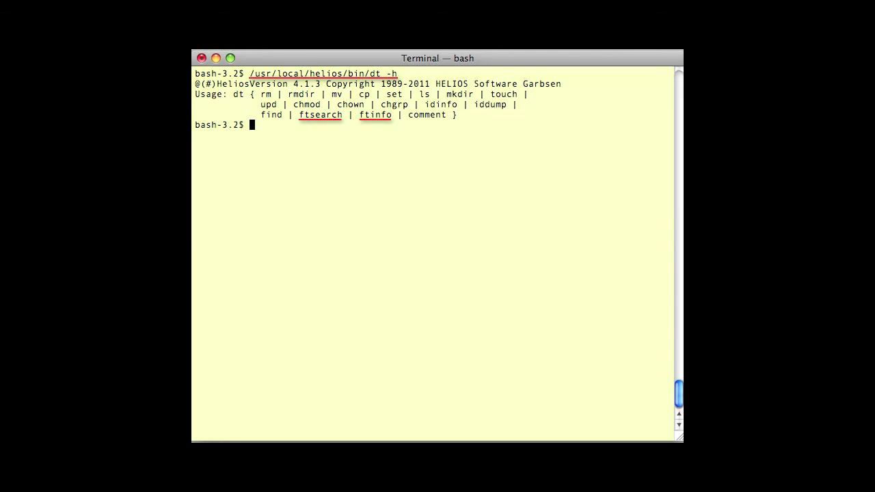
Paste and run dt ftsearch "hp toner" in Terminal to list the matching PDFs.
key(Return)
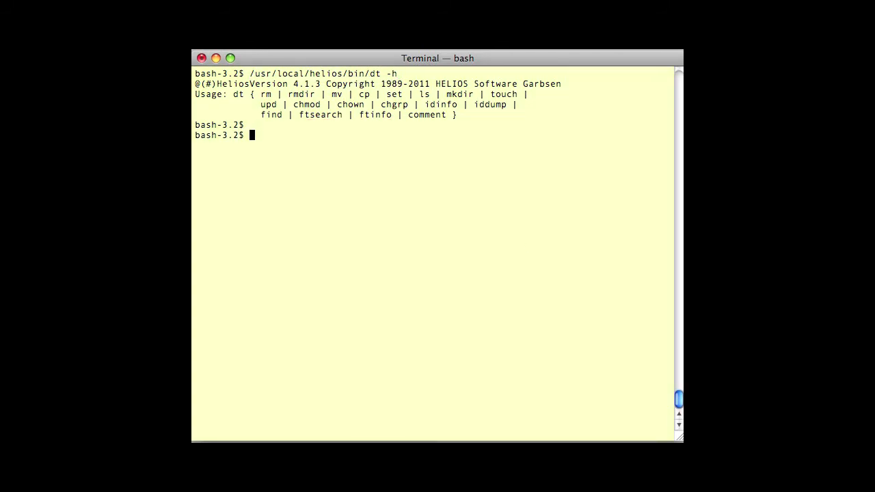
text(/usr/local/helios/bin/dt ftsearch "hp toner")
key(Return)
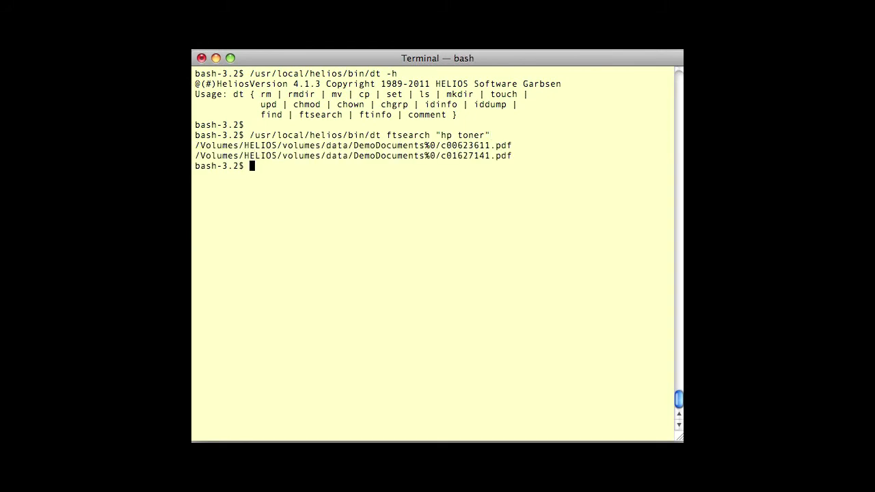